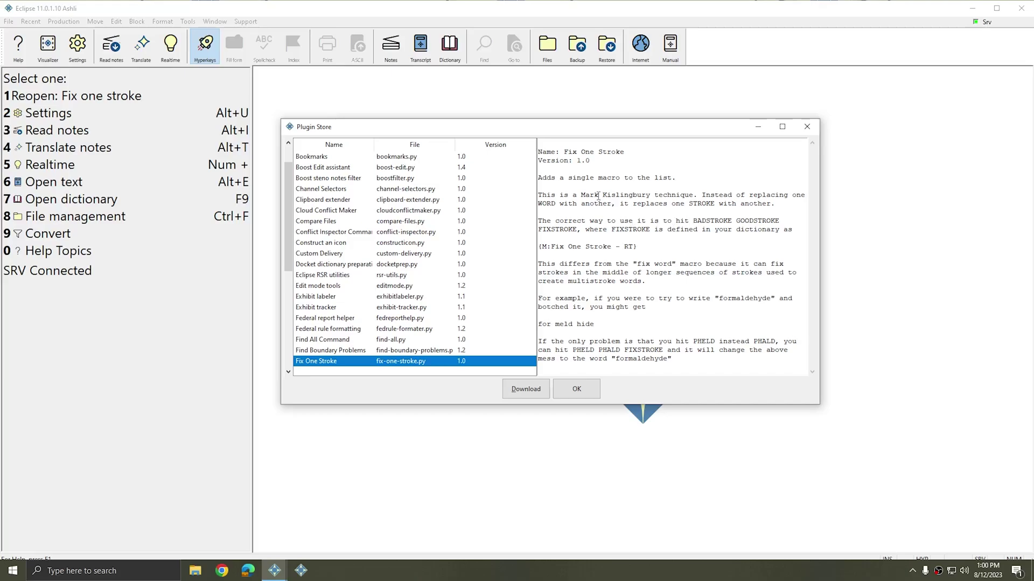
Step: Review the Fix One Stroke plugin's description and its macro definition, and download the plugin from the Plugin Store
left_click_drag(598, 195, 646, 197)
left_click(644, 199)
double_click(711, 222)
double_click(763, 221)
double_click(552, 230)
left_click_drag(637, 247, 524, 249)
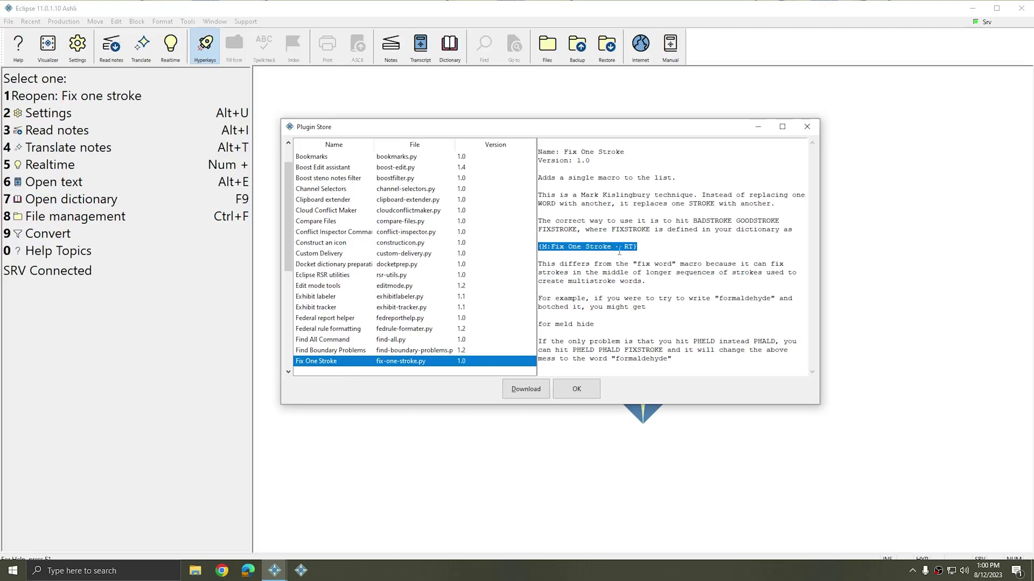
left_click(521, 392)
left_click(522, 295)
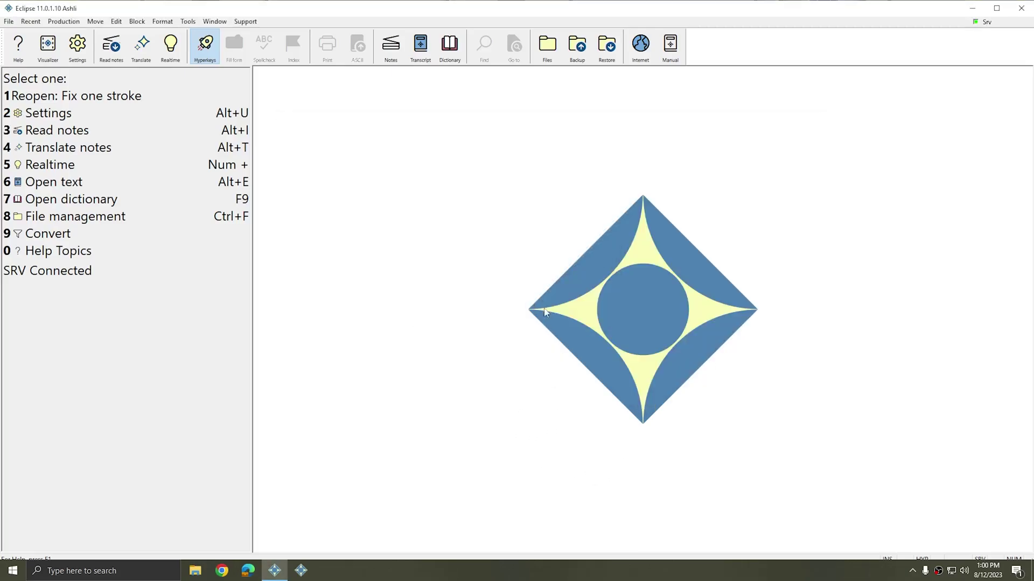
Step: Enable the Fix One Stroke plugin in the Plugin Manager and accept exiting Eclipse for the required restart
left_click(233, 22)
mouse_move(289, 232)
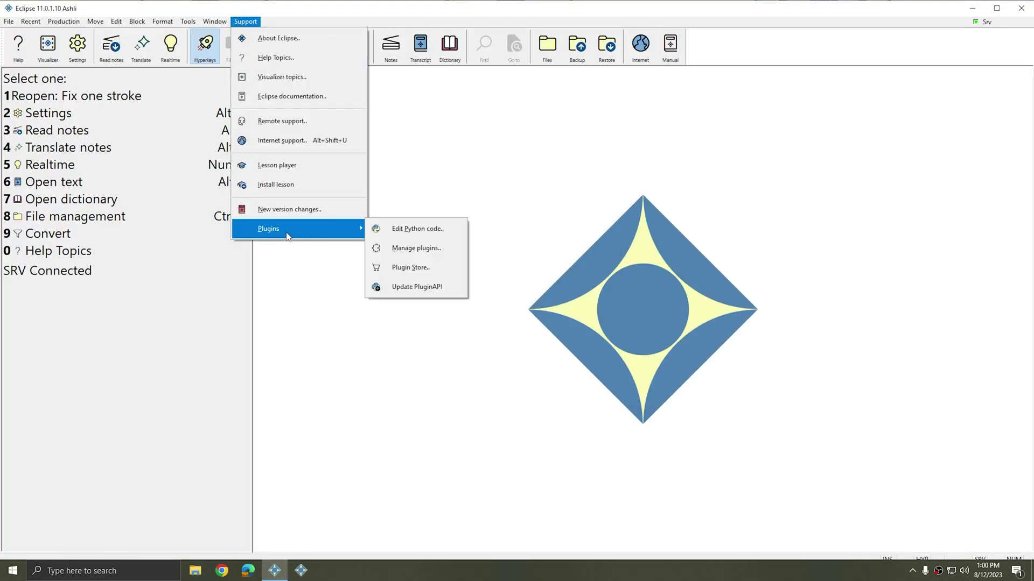
left_click(398, 247)
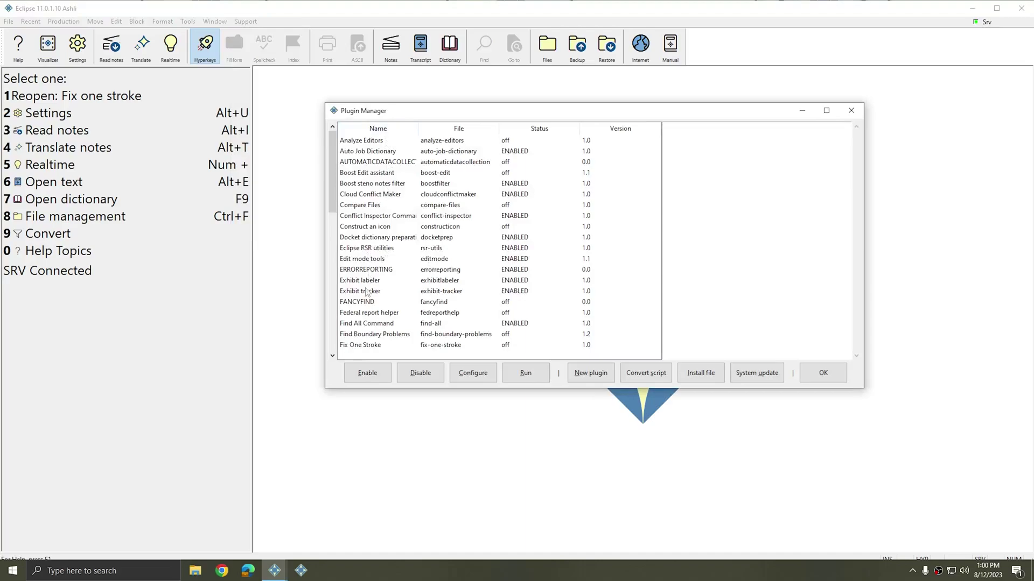
left_click(360, 281)
scroll(370, 295, "down", 2)
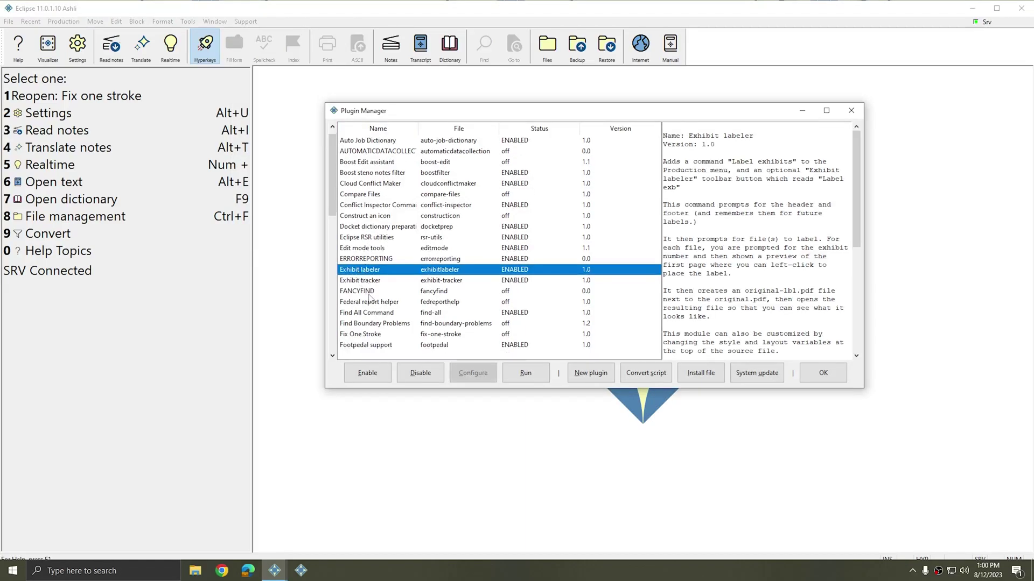
left_click(376, 325)
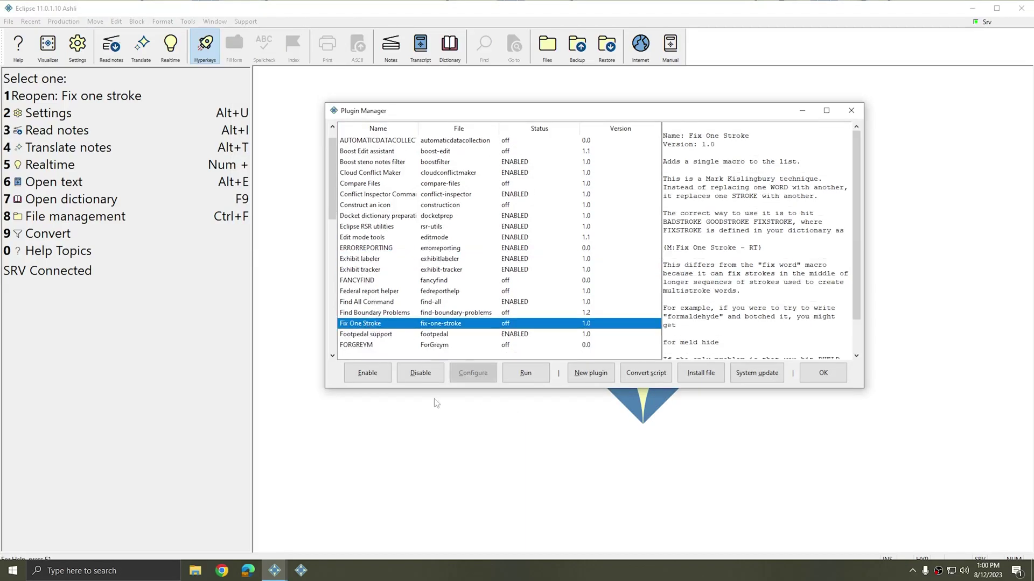
left_click(367, 374)
left_click(823, 372)
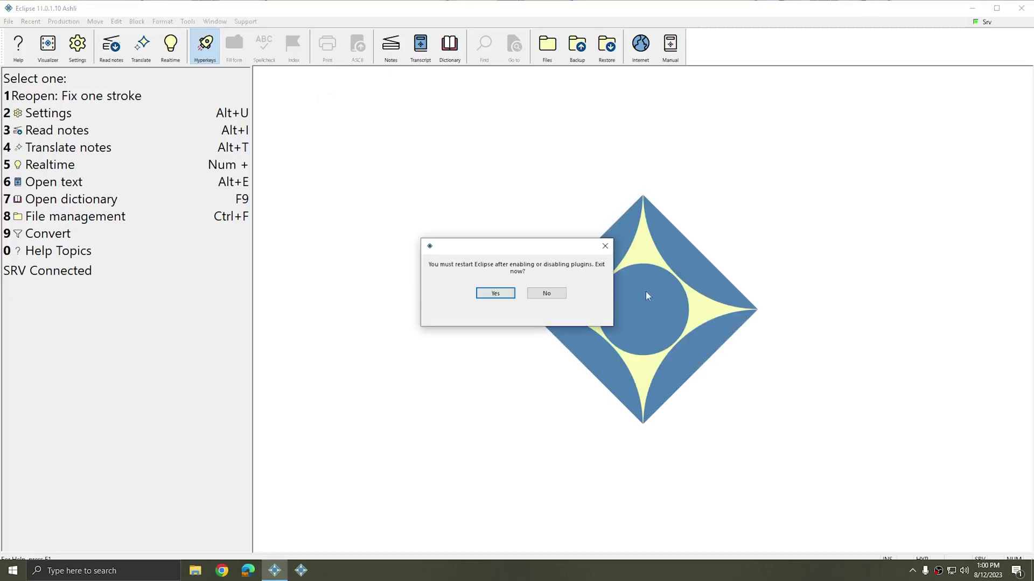
left_click(494, 295)
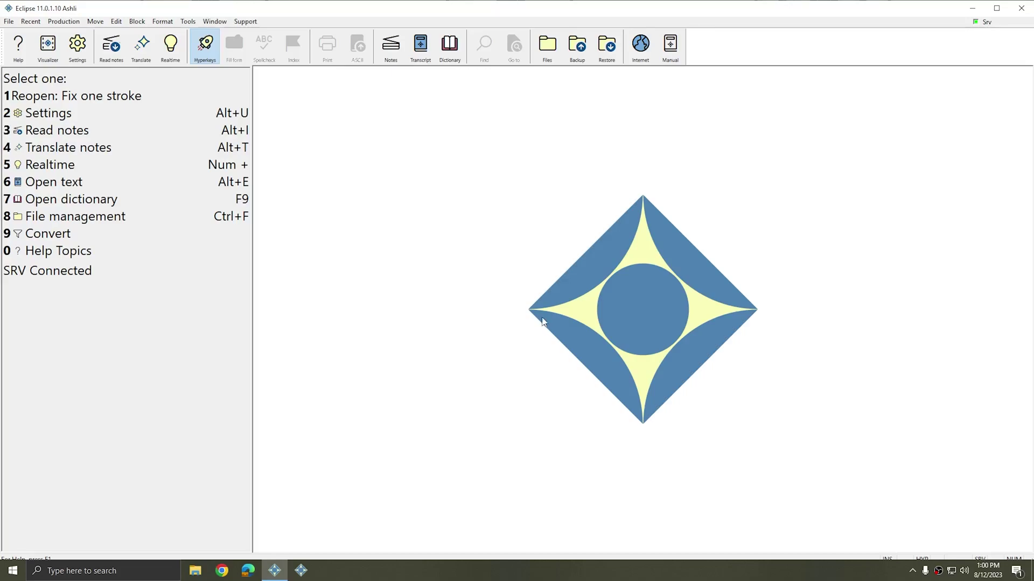
Step: Check the Fix One Stroke plugin's status and highlight its macro definition in the Plugin Manager, and close the manager
left_click(245, 22)
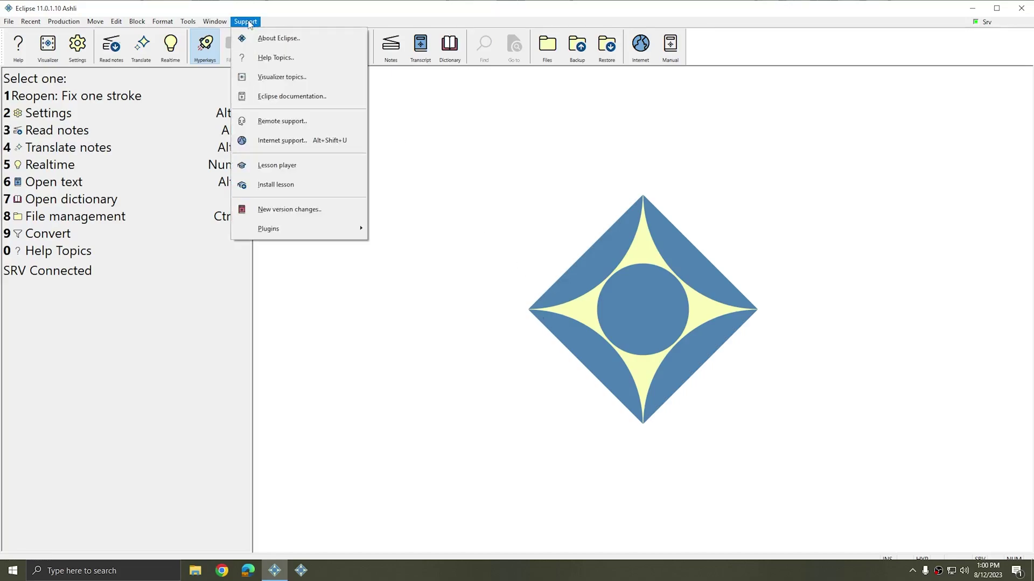
mouse_move(312, 233)
left_click(407, 248)
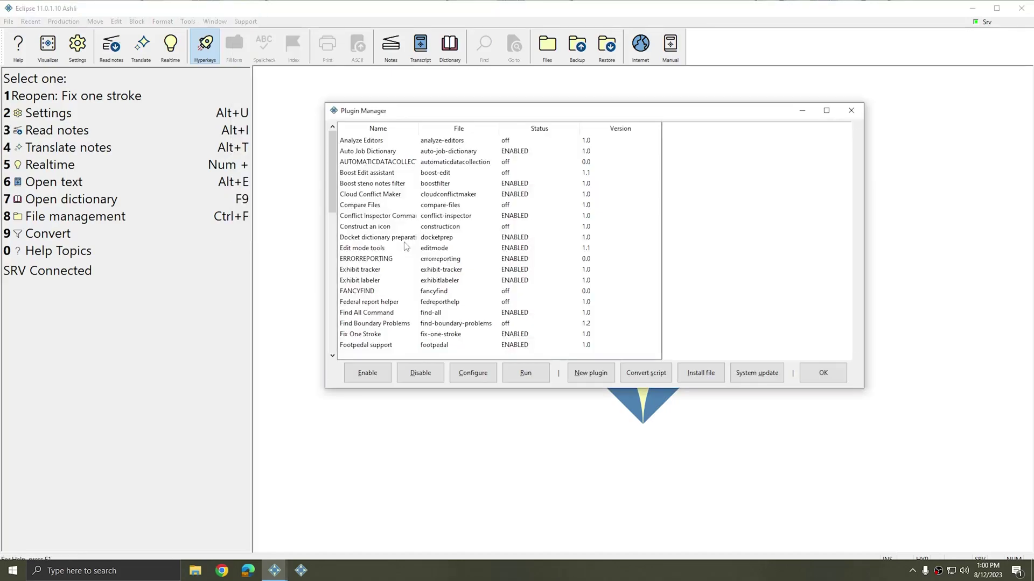
left_click(361, 335)
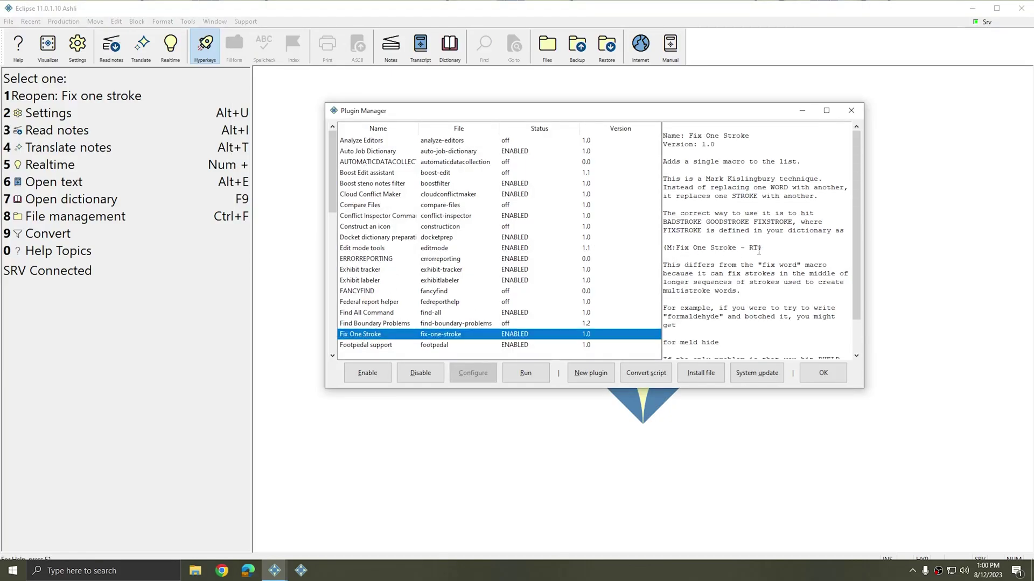
left_click_drag(762, 248, 666, 244)
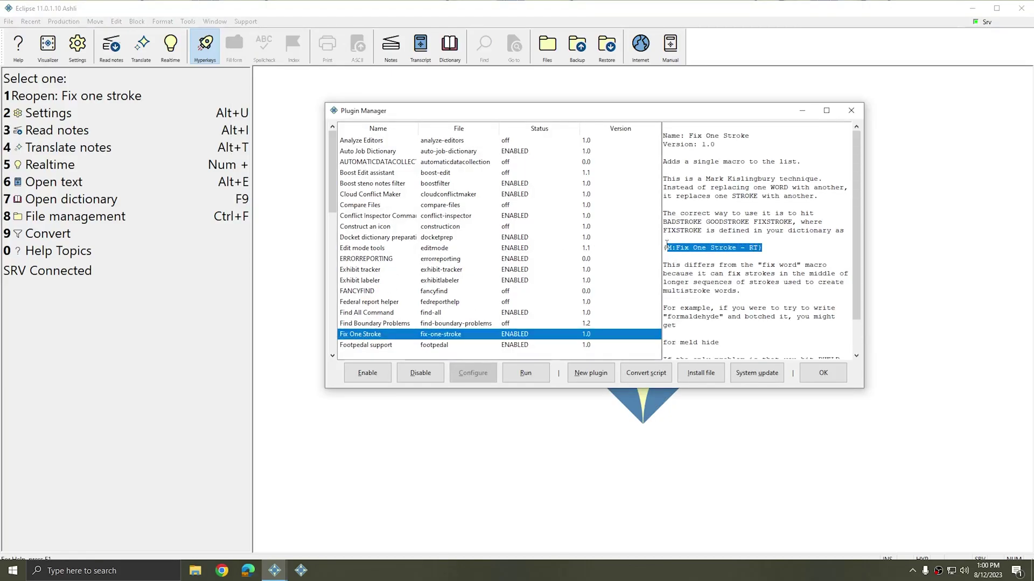
left_click(851, 110)
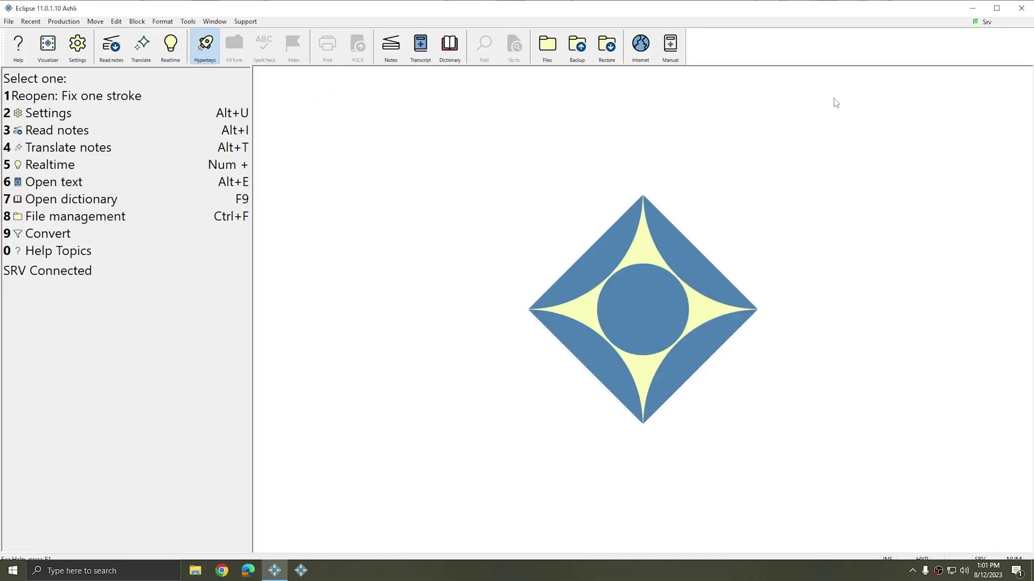
Step: Start a dictionary entry for the steno stroke TPEUBGS and choose the special entry Execute macro = {M:x}
key("1")
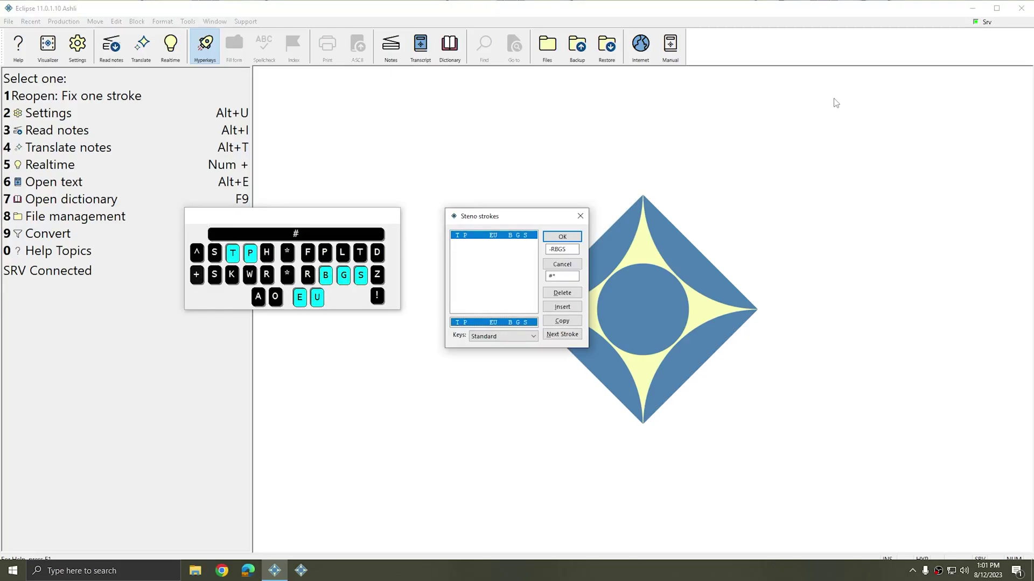
key("Return")
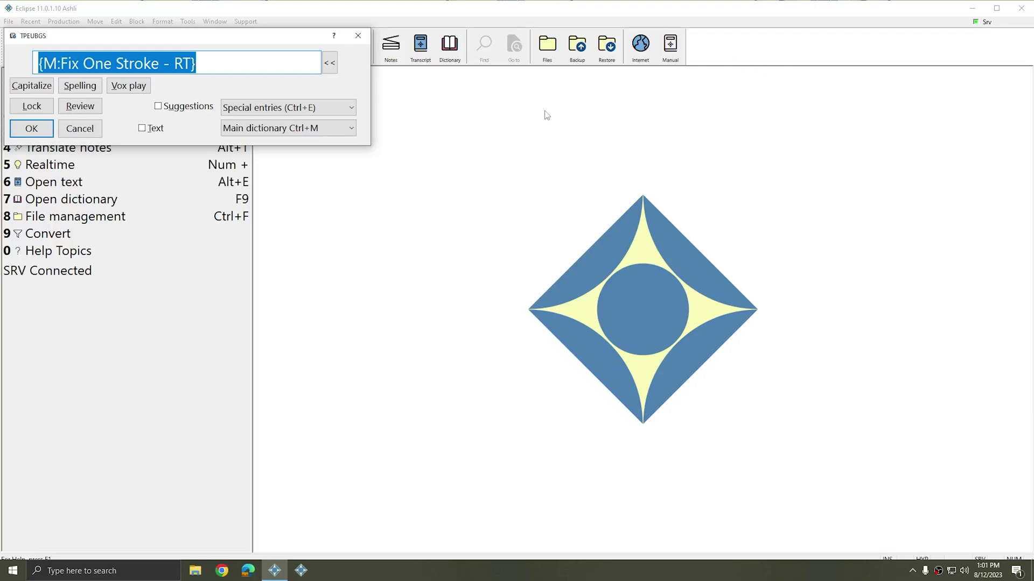
key("ctrl+e")
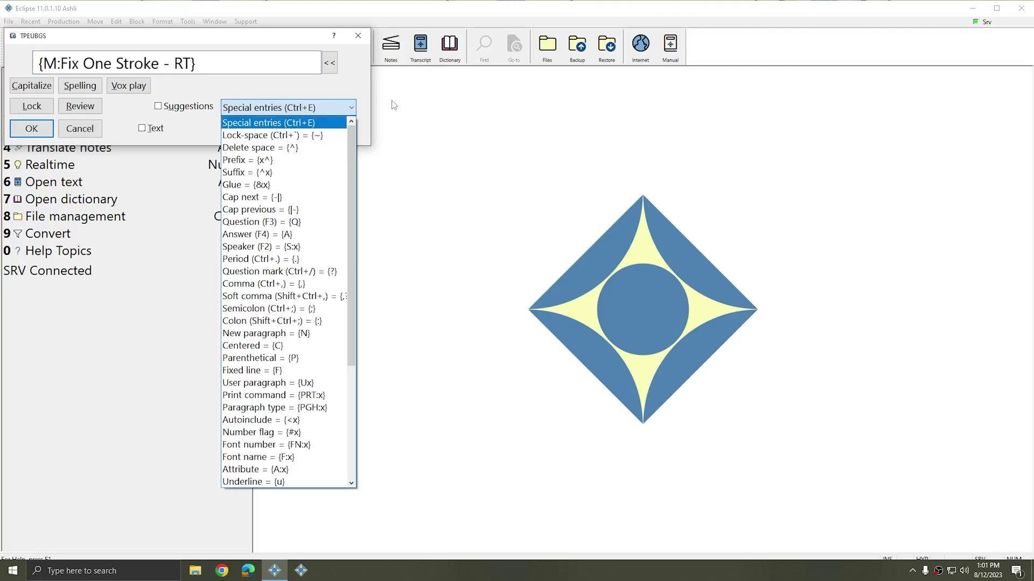
key("e")
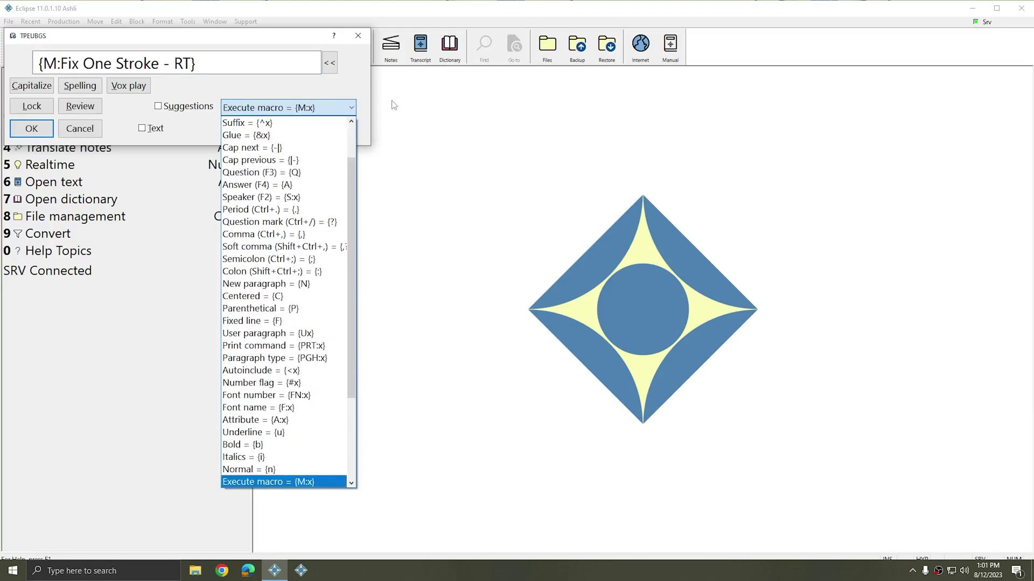
key("Return")
Step: Pick the macro Fix One Stroke - RT as the entry's definition and save it to the main dictionary
key("f")
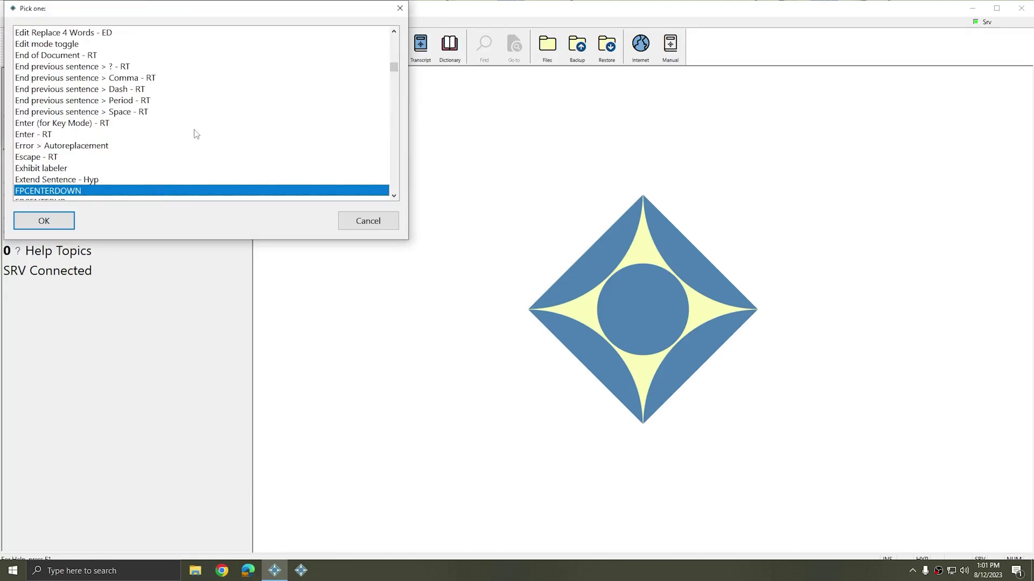
scroll(173, 131, "down", 4)
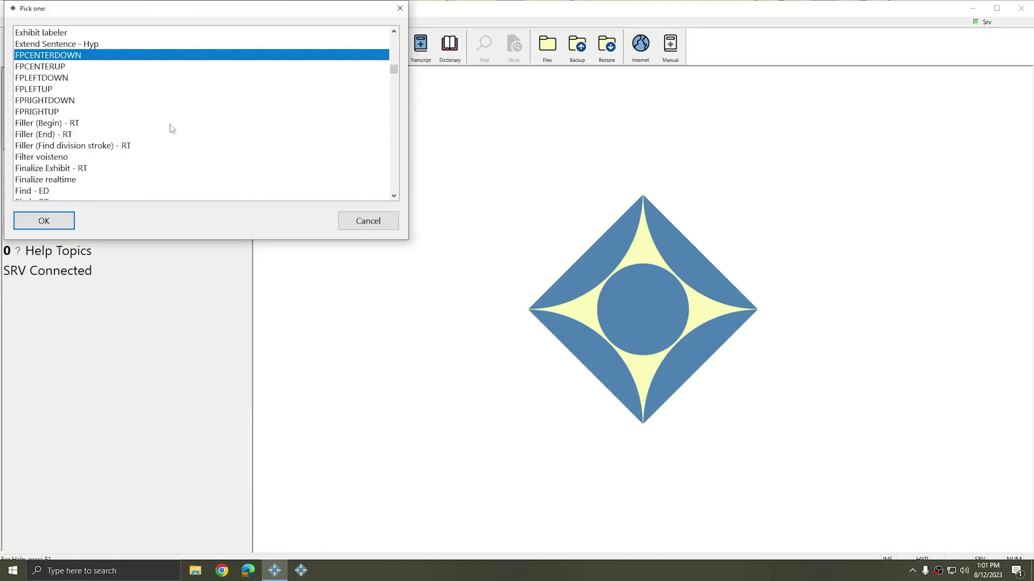
scroll(135, 80, "down", 5)
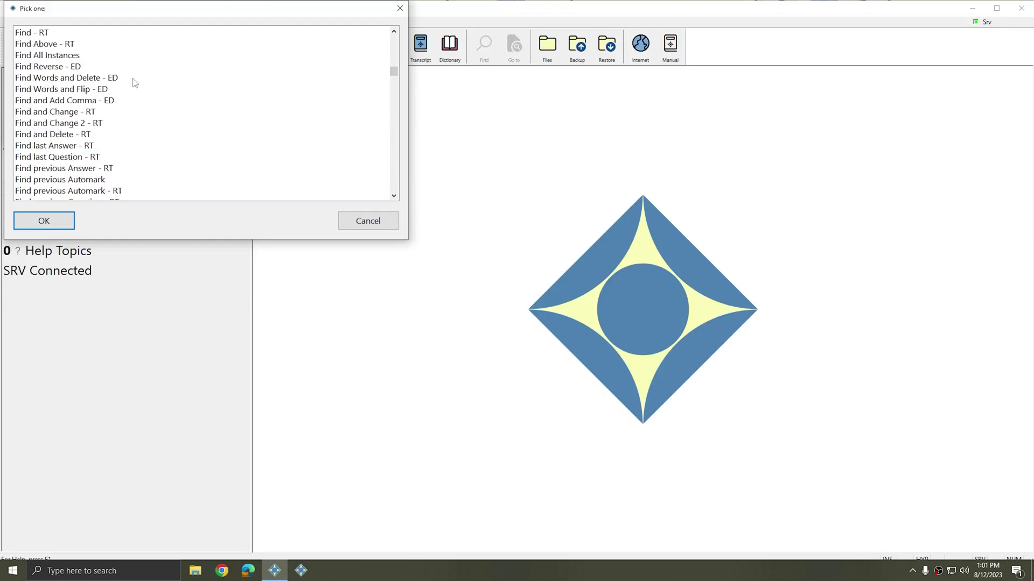
scroll(134, 83, "down", 4)
left_click(39, 89)
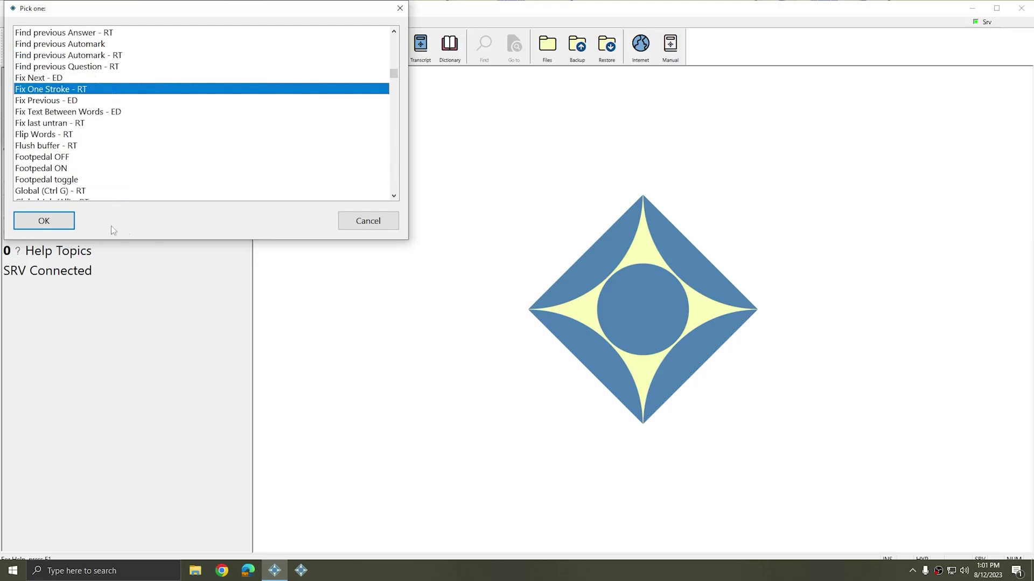
left_click(43, 221)
left_click_drag(222, 62, 39, 64)
left_click(220, 63)
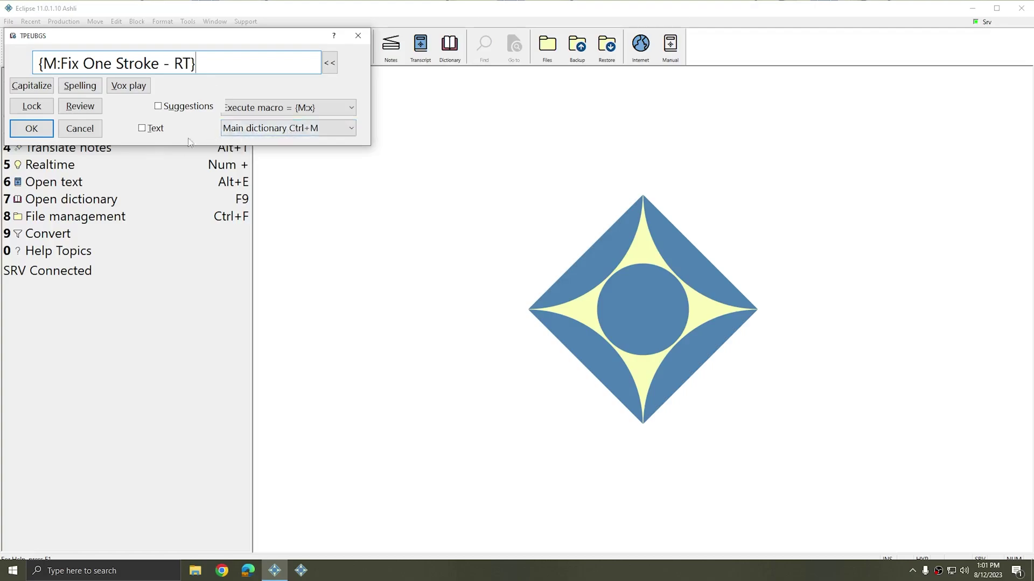
left_click(29, 132)
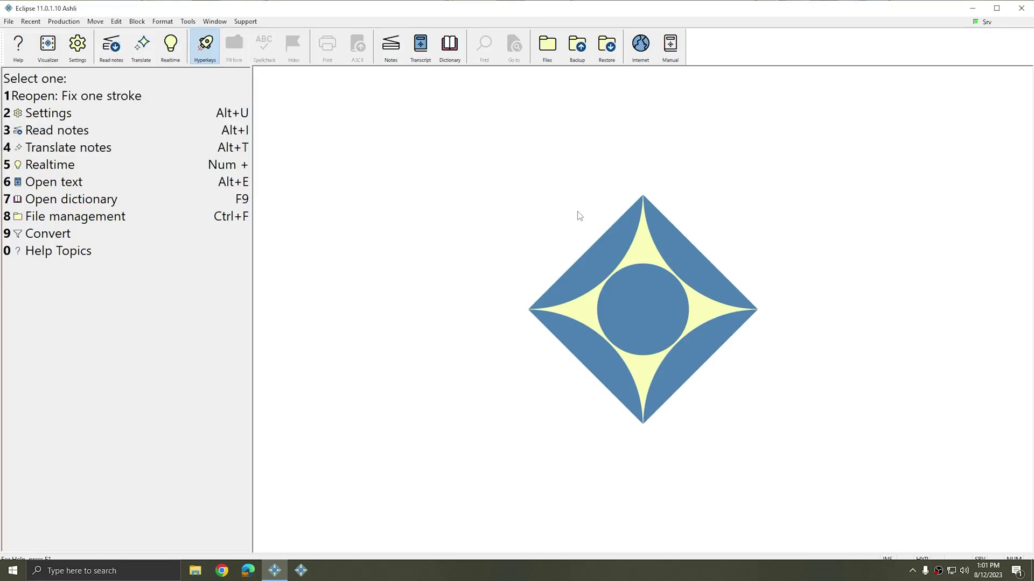
Step: Retranslate the existing Fix one stroke notes in virtual realtime mode
key("alt+t")
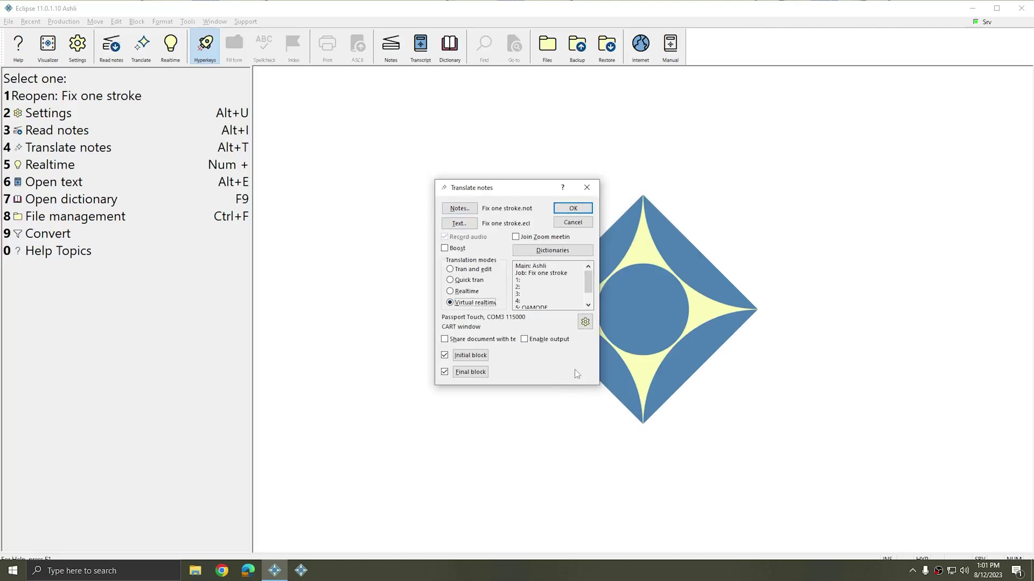
left_click(571, 209)
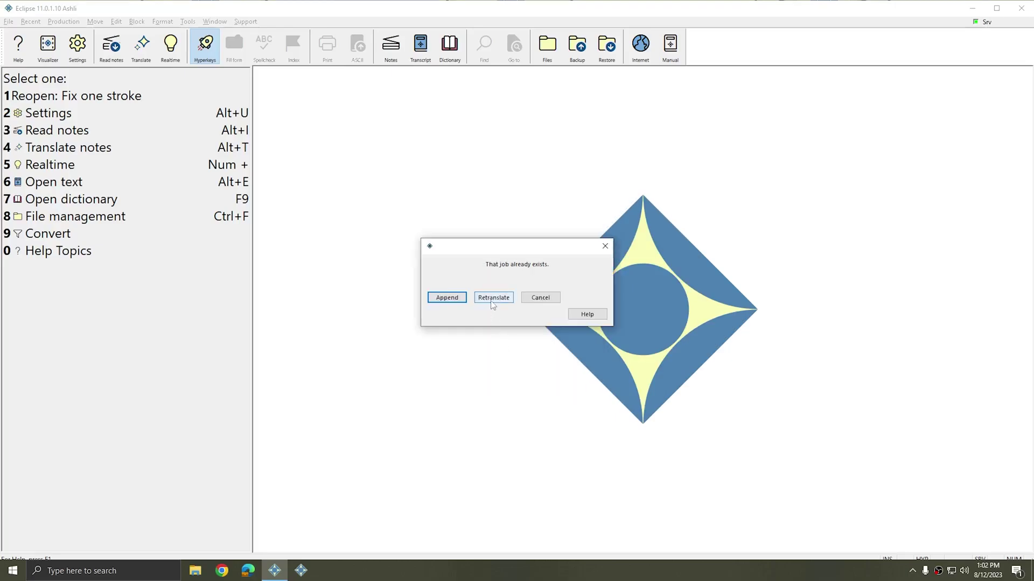
left_click(493, 299)
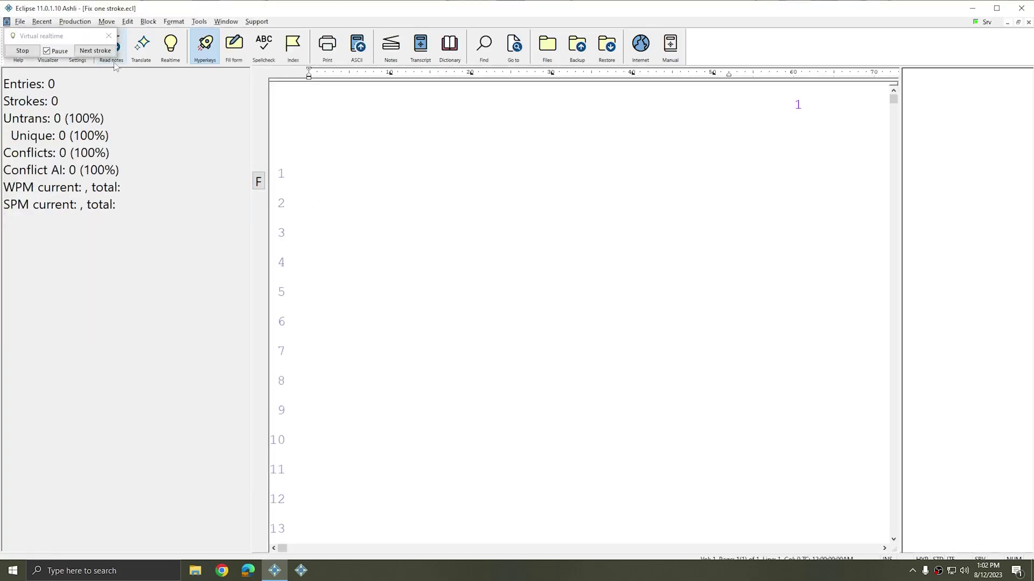
Step: Advance the virtual realtime stroke by stroke through the question "Did you go to the stir yesterday"
left_click(92, 51)
left_click(92, 50)
left_click(93, 51)
left_click(93, 50)
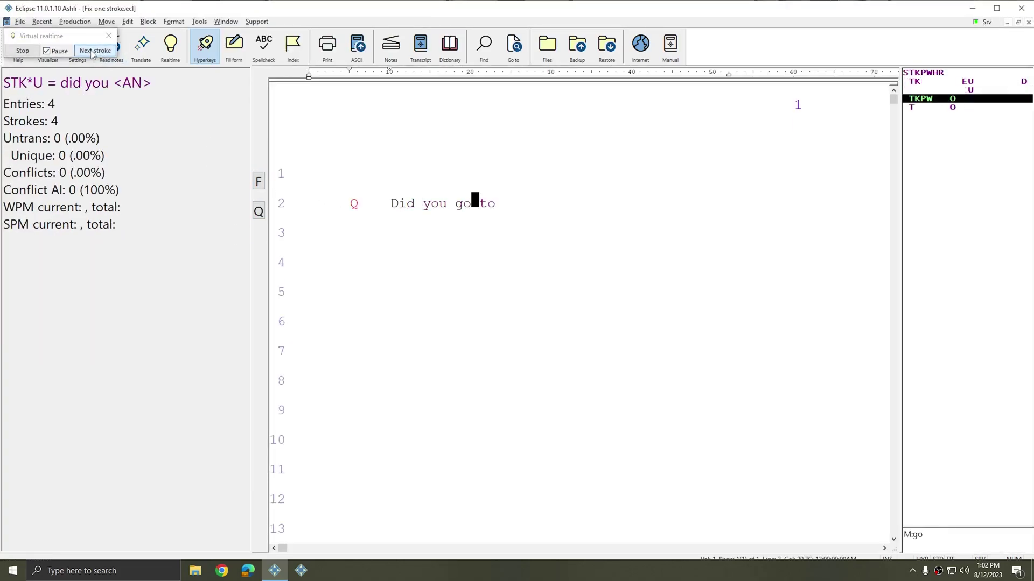
left_click(93, 51)
left_click(93, 50)
left_click(93, 51)
left_click(93, 51)
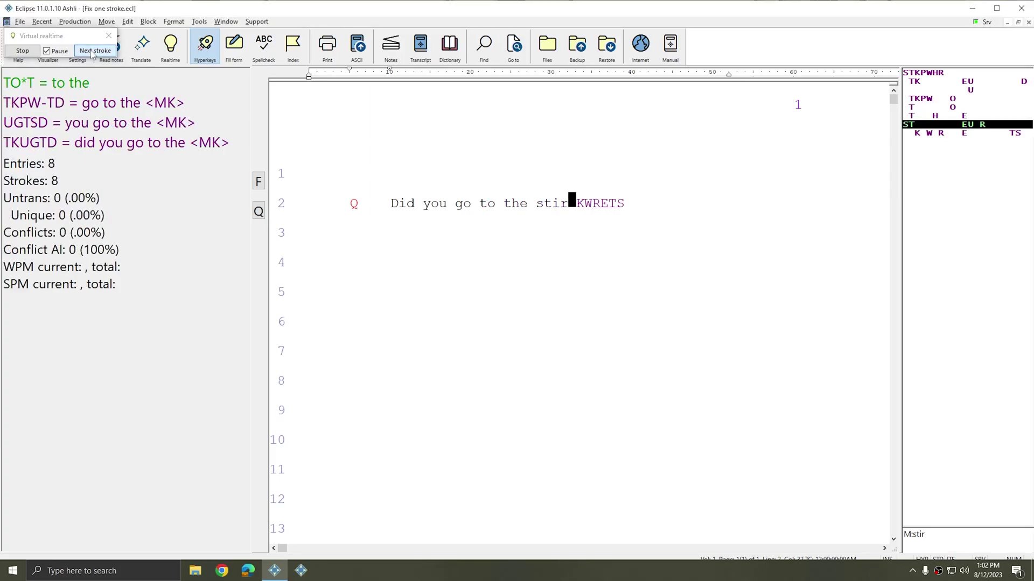
left_click(93, 51)
left_click(92, 51)
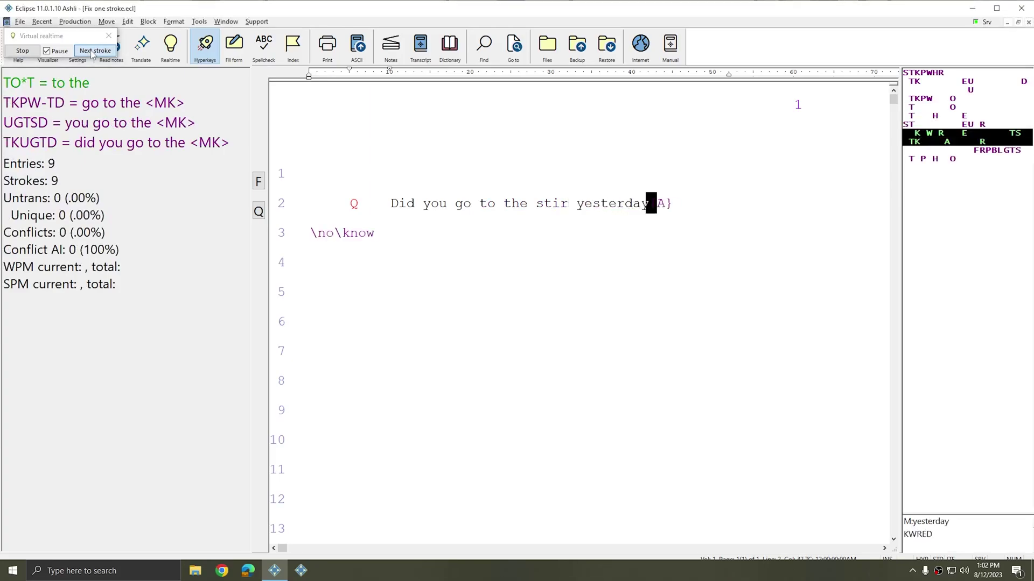
Step: Advance the virtual realtime through the start of the answer, "No I did not"
left_click(93, 50)
left_click(93, 51)
left_click(93, 51)
left_click(93, 51)
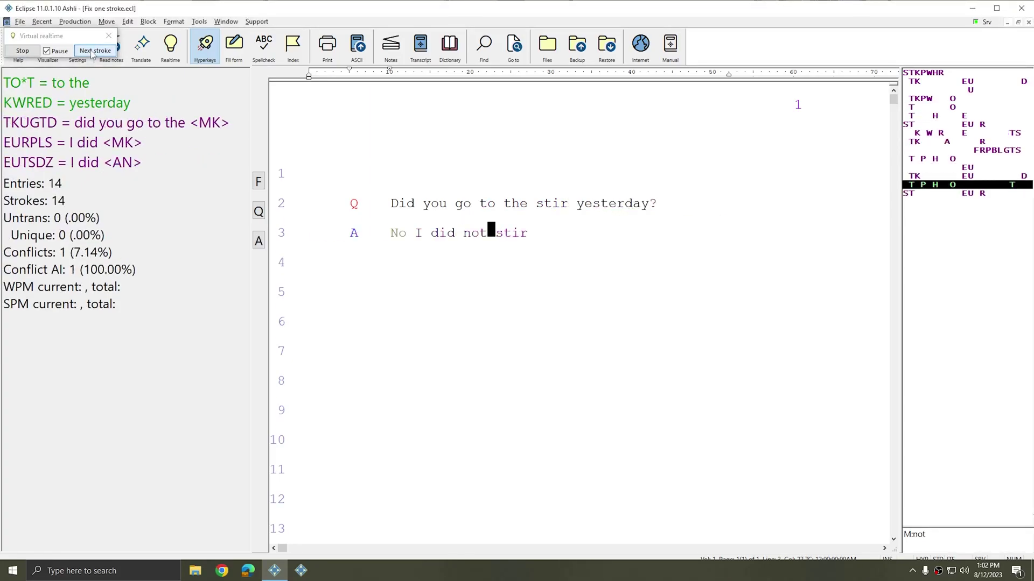
Step: Play the stir, store and TPEUBGS strokes to replace "stir" with "store" in the question, and continue the answer through "go to the store"
left_click(93, 50)
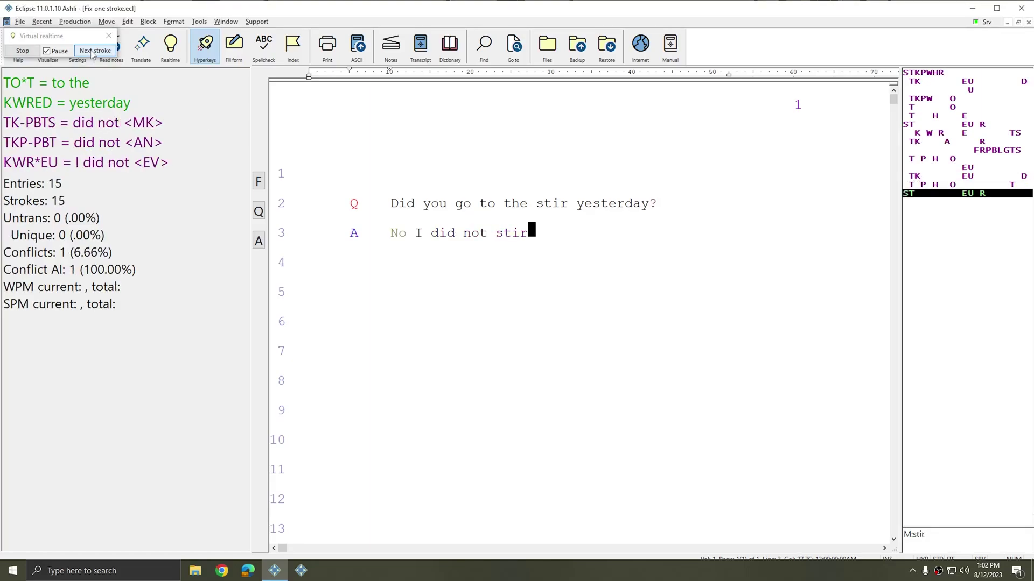
left_click(92, 51)
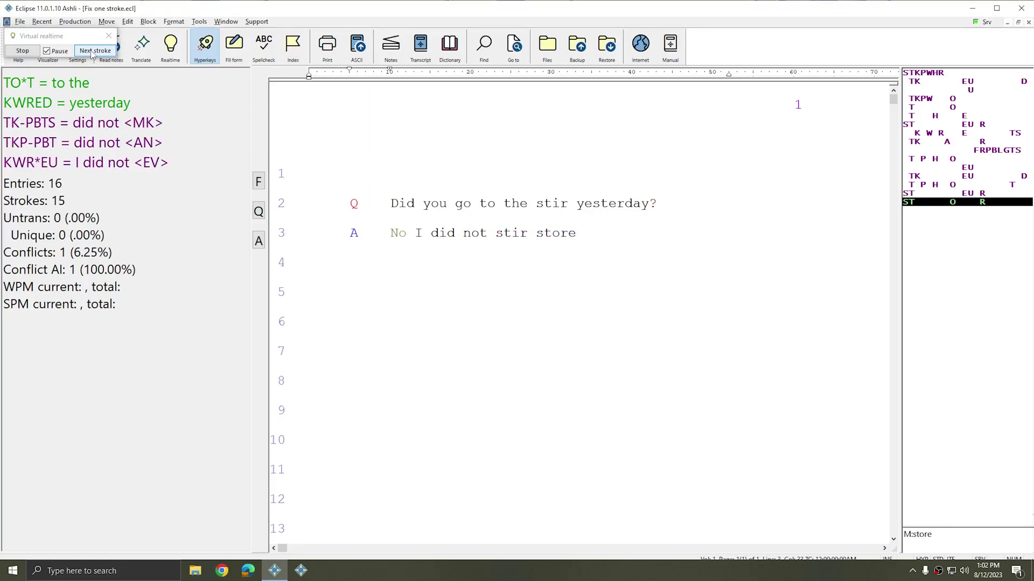
left_click(93, 51)
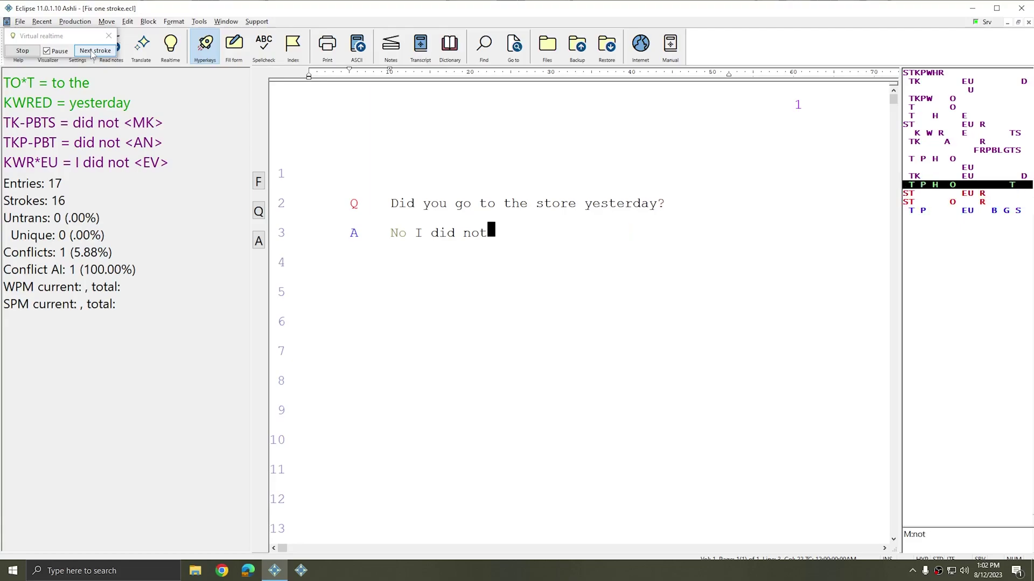
left_click(93, 50)
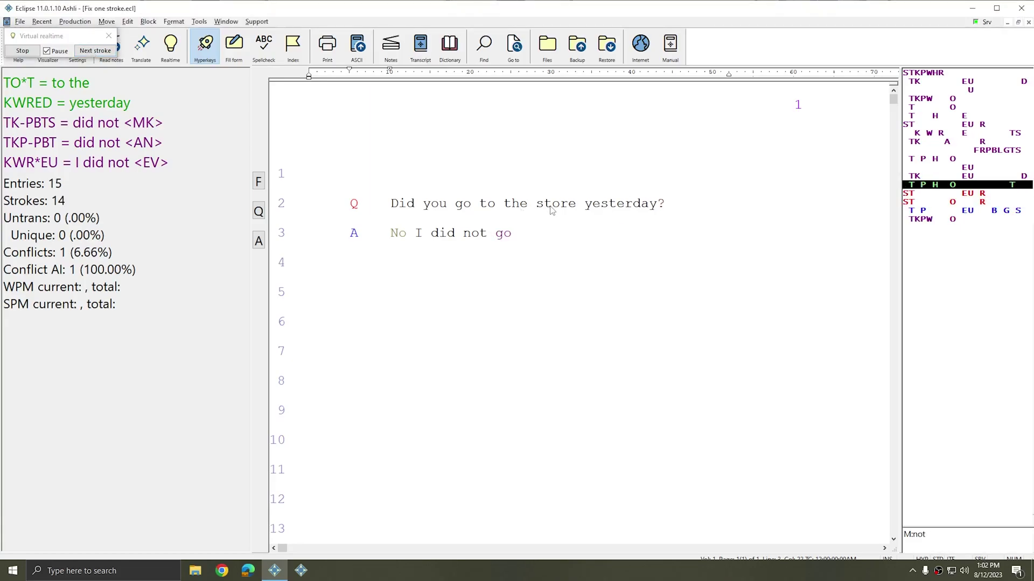
left_click(93, 50)
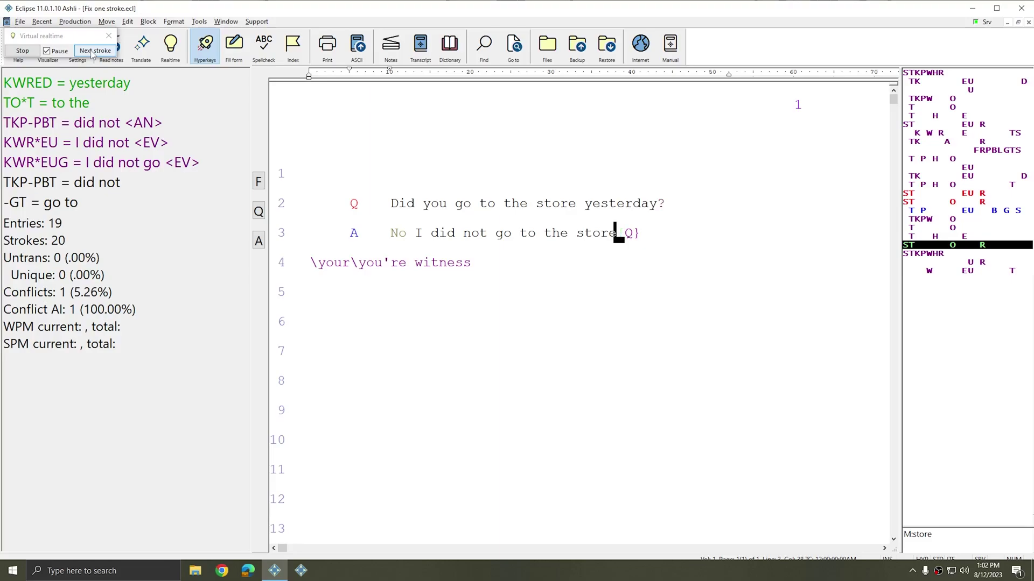
Step: Advance the virtual realtime through the question "Your witness statement indicated you went to the stir yesterday?" and the answer's start, "Well, I didn't"
left_click(92, 51)
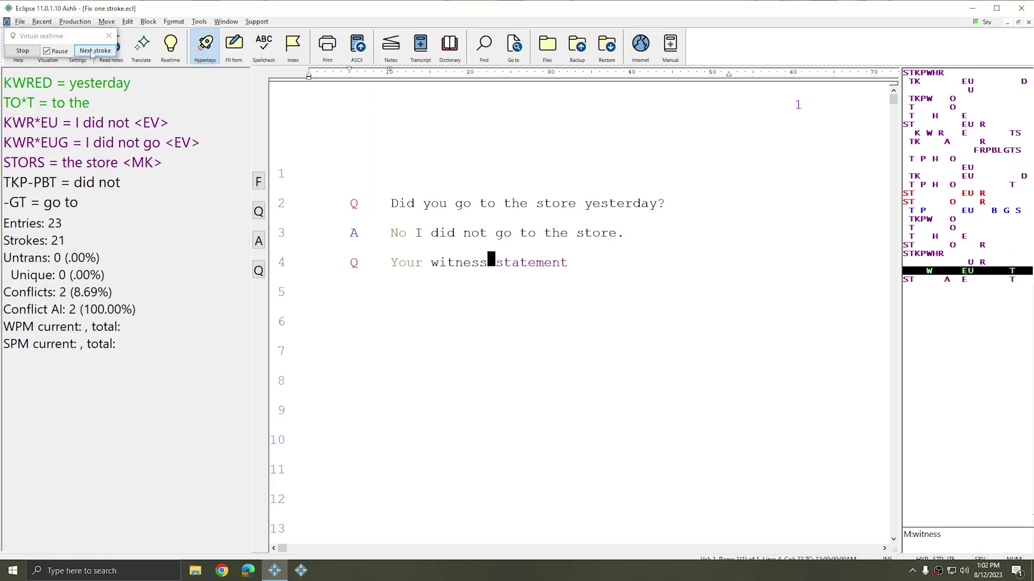
left_click(93, 51)
left_click(92, 51)
left_click(93, 51)
left_click(93, 50)
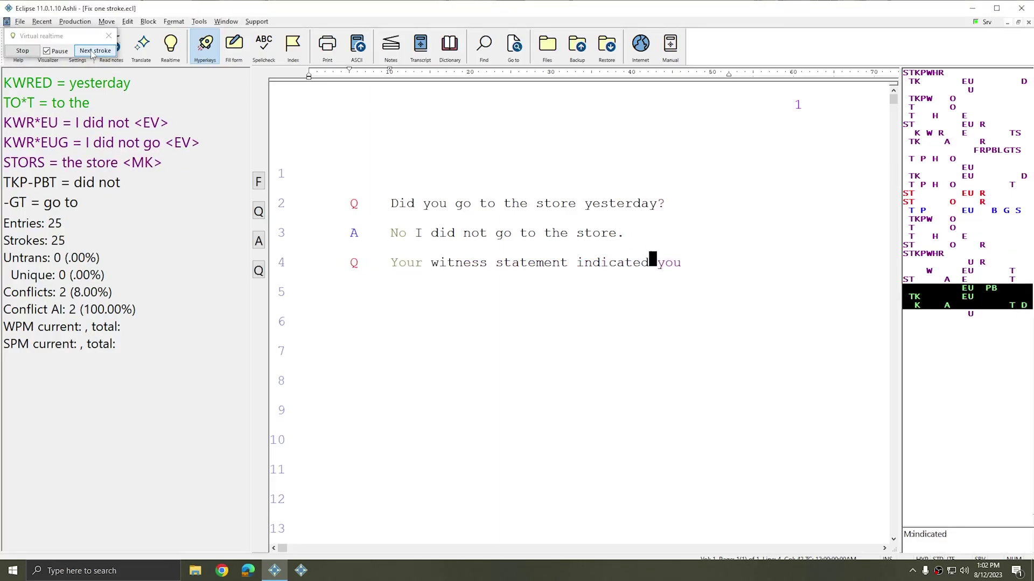
left_click(92, 50)
left_click(93, 51)
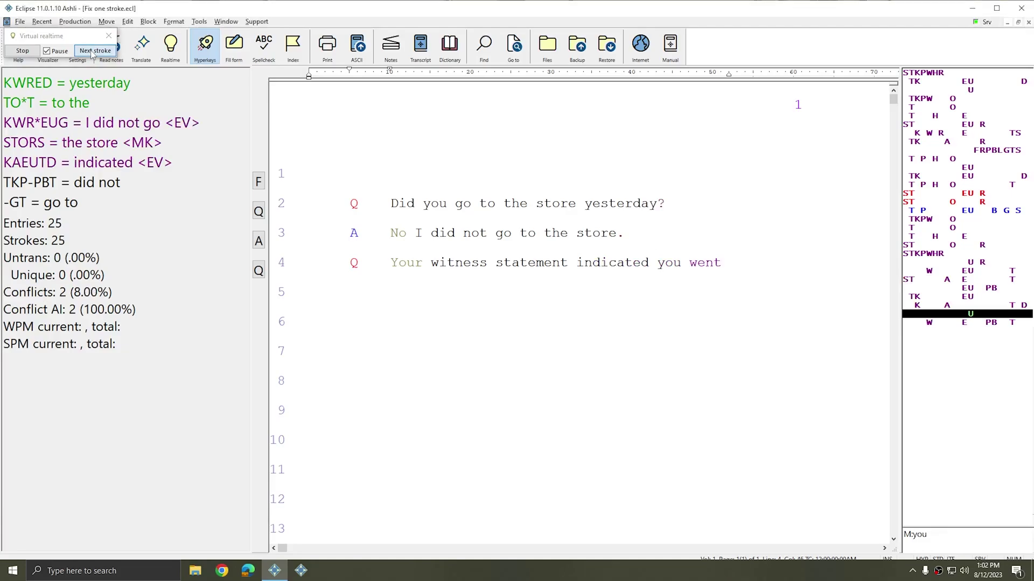
left_click(92, 51)
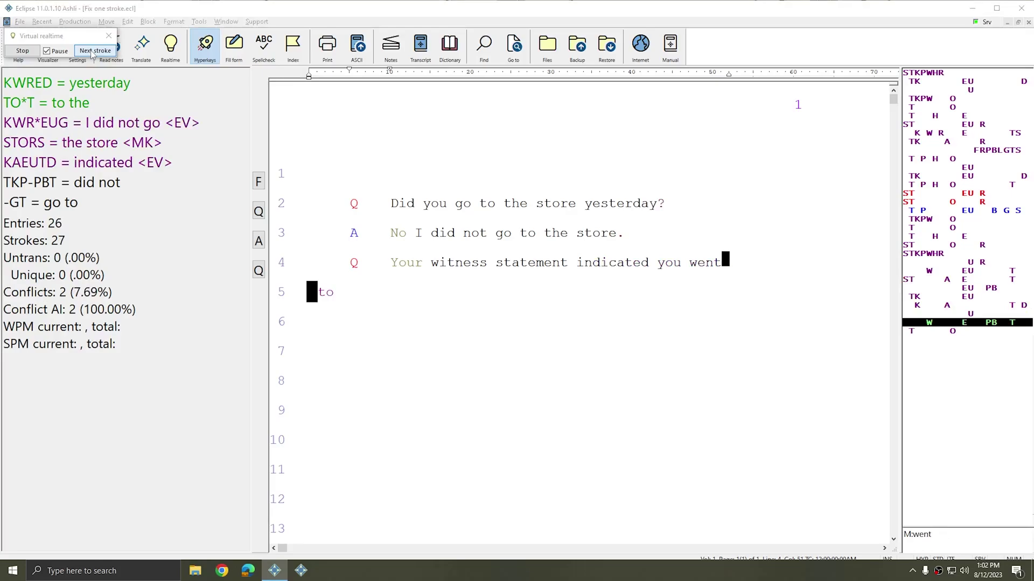
left_click(93, 51)
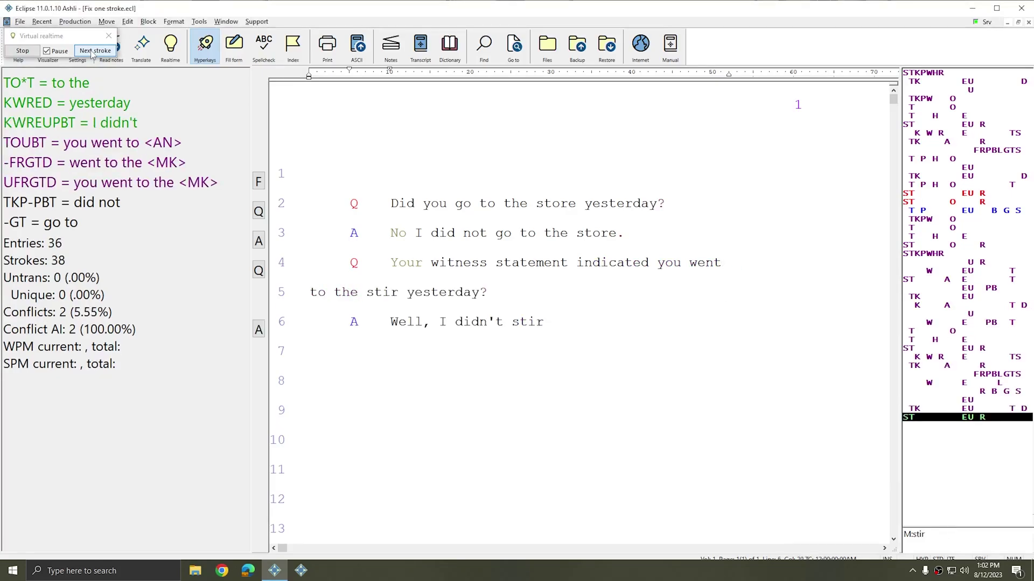
Step: Play the stir, store and TPEUBGS strokes to replace "stir" with "store" in the second question
left_click(92, 51)
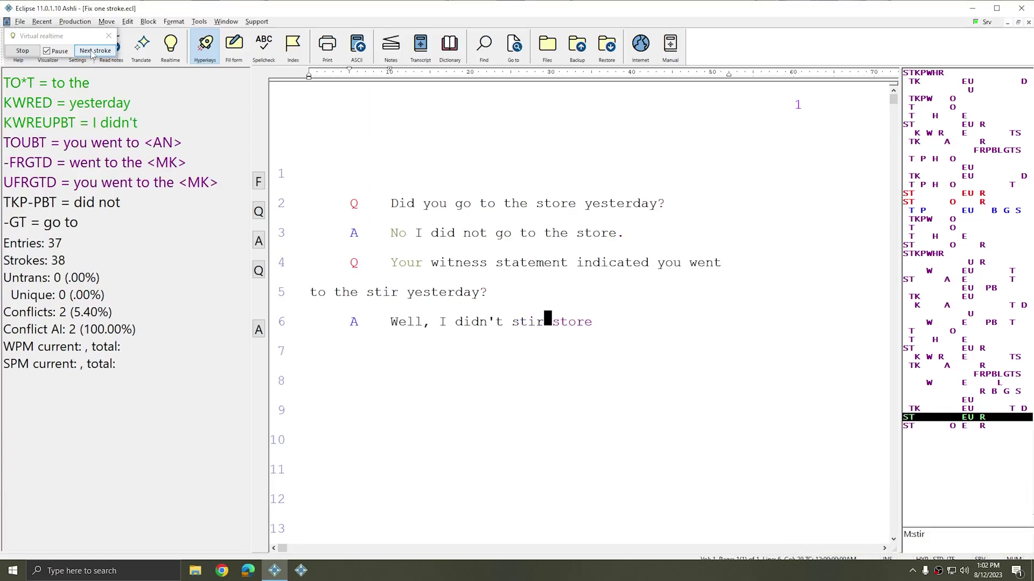
left_click(93, 51)
left_click(93, 50)
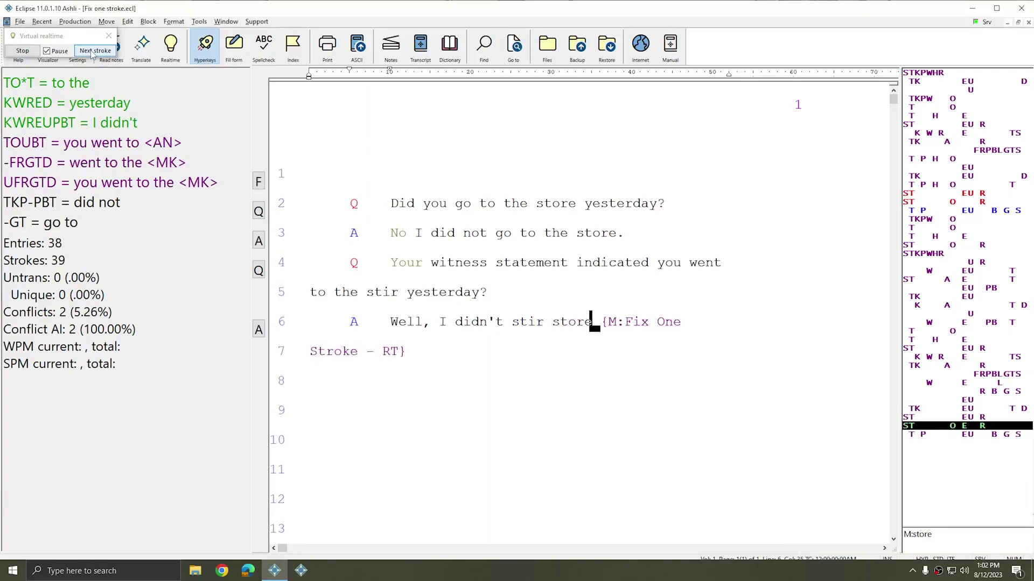
left_click(93, 50)
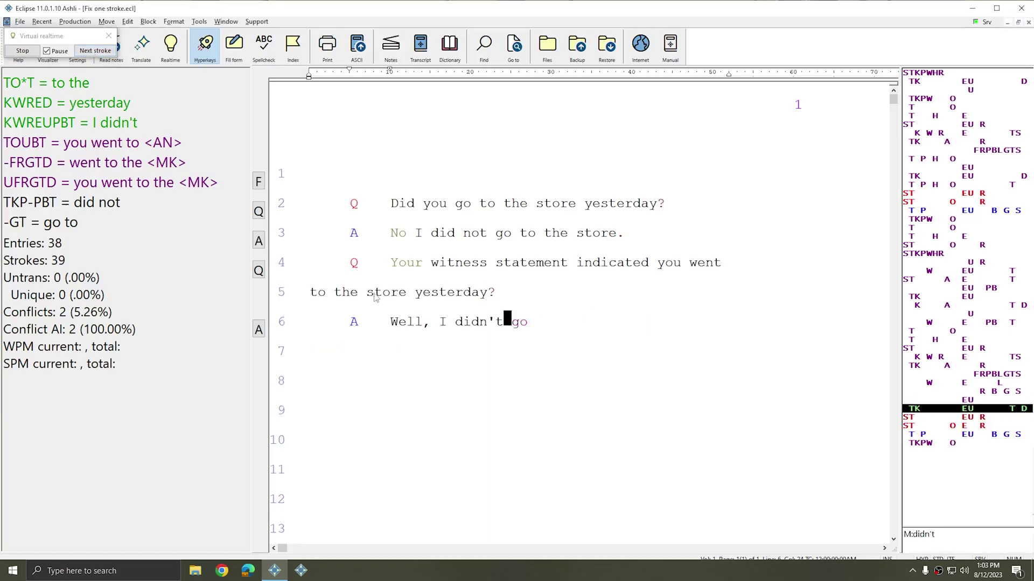
left_click(549, 329)
Step: Continue the virtual realtime answer through "go to any store or anywhere else and", including its Fix One Stroke correction
left_click(100, 52)
left_click(100, 52)
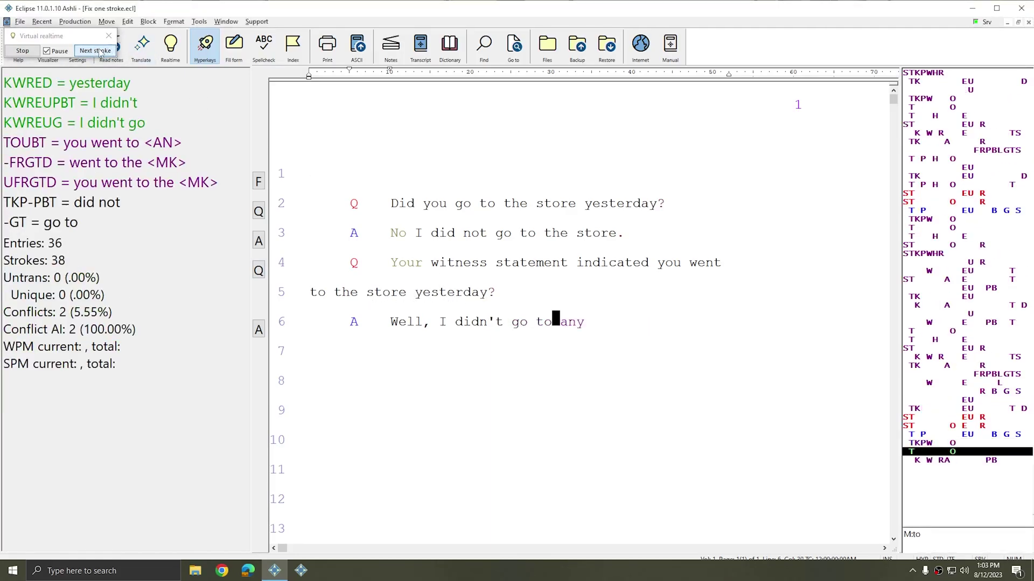
left_click(101, 52)
left_click(101, 53)
left_click(101, 52)
left_click(100, 52)
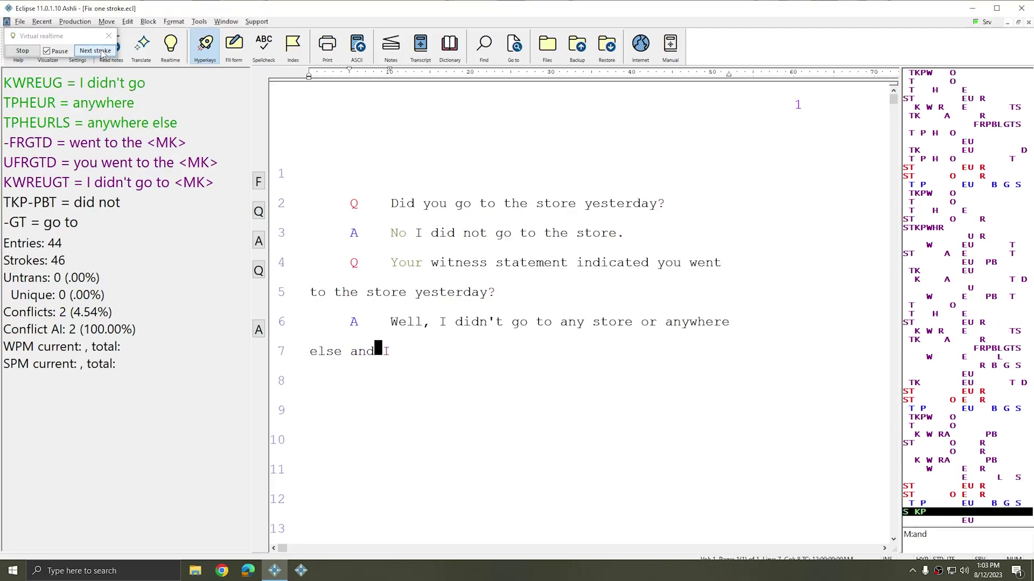
Step: Advance the virtual realtime through the third question, ending "go to the stir that day", and play the stir and store strokes
left_click(100, 51)
left_click(100, 51)
left_click(100, 51)
left_click(101, 51)
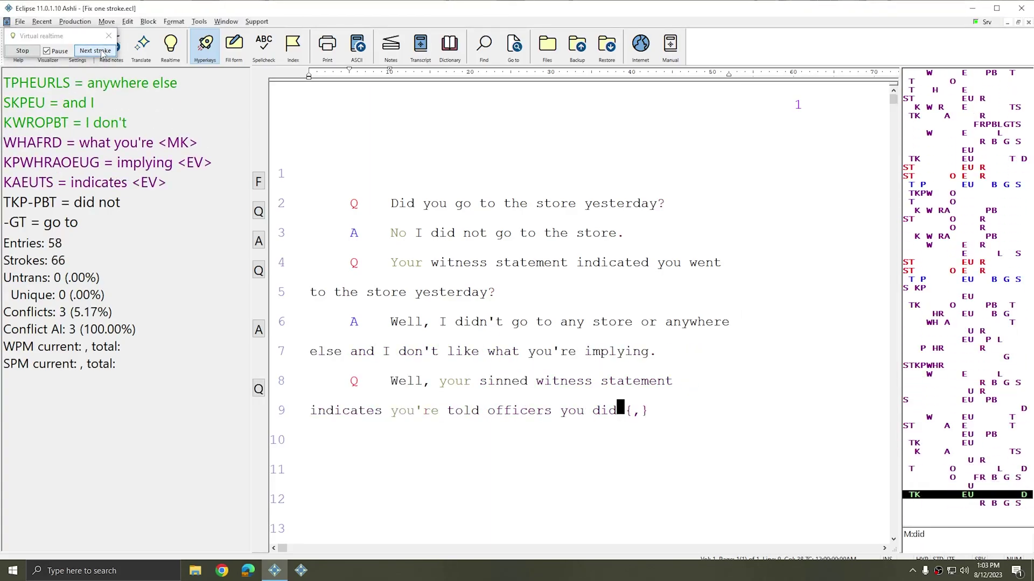
left_click(101, 51)
left_click(101, 51)
left_click(101, 51)
left_click(101, 51)
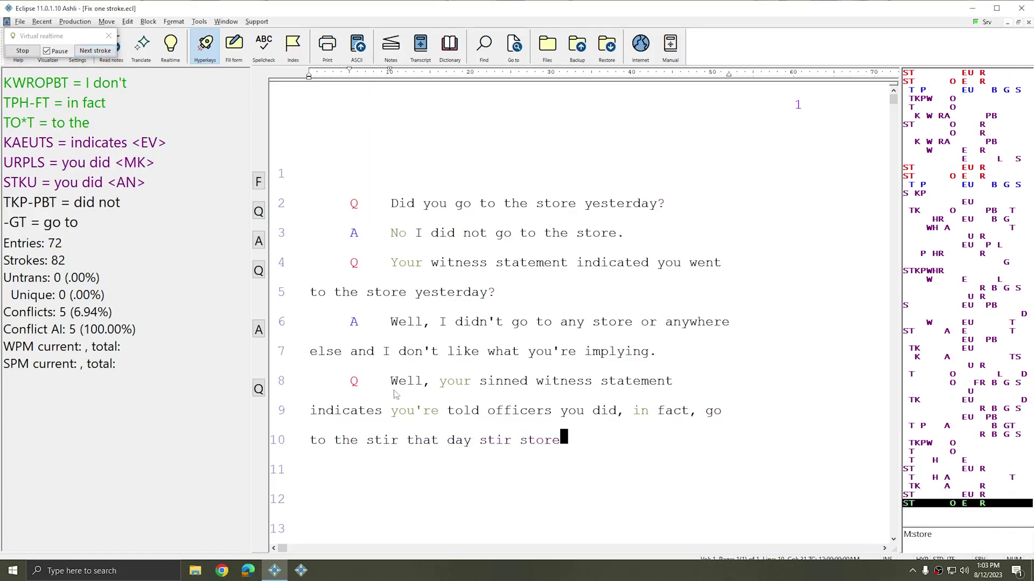
Step: Locate the mistaken "stir" and the trailing stir and store strokes, and play TPEUBGS to correct the word to "store"
left_click(379, 441)
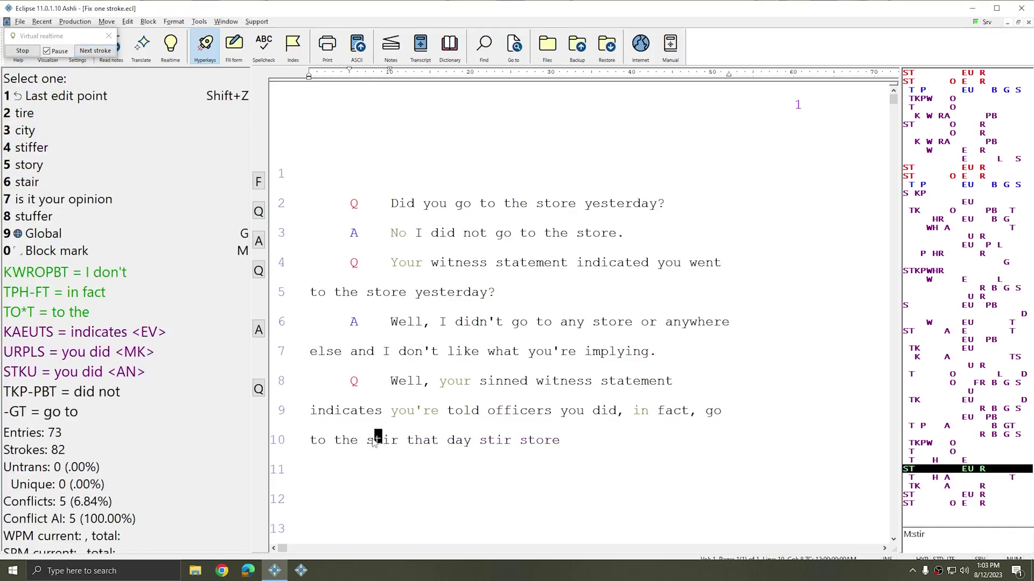
left_click(485, 442)
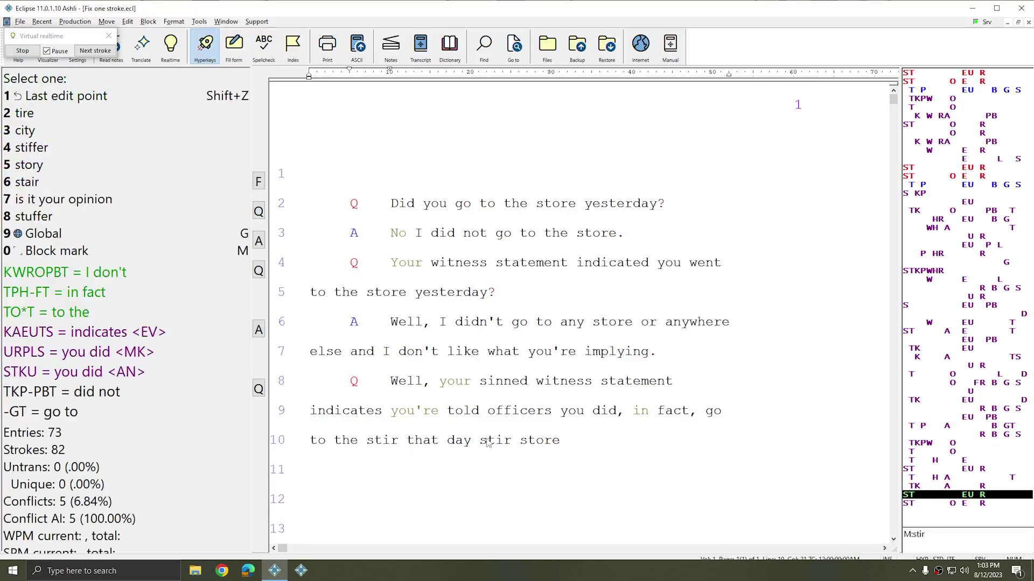
left_click(526, 444)
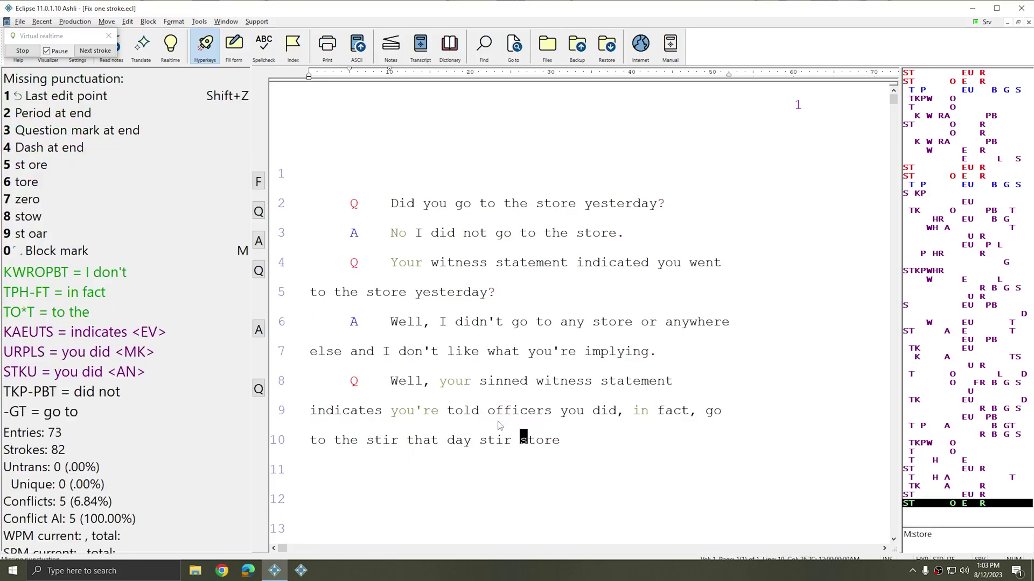
left_click(562, 439)
left_click(94, 50)
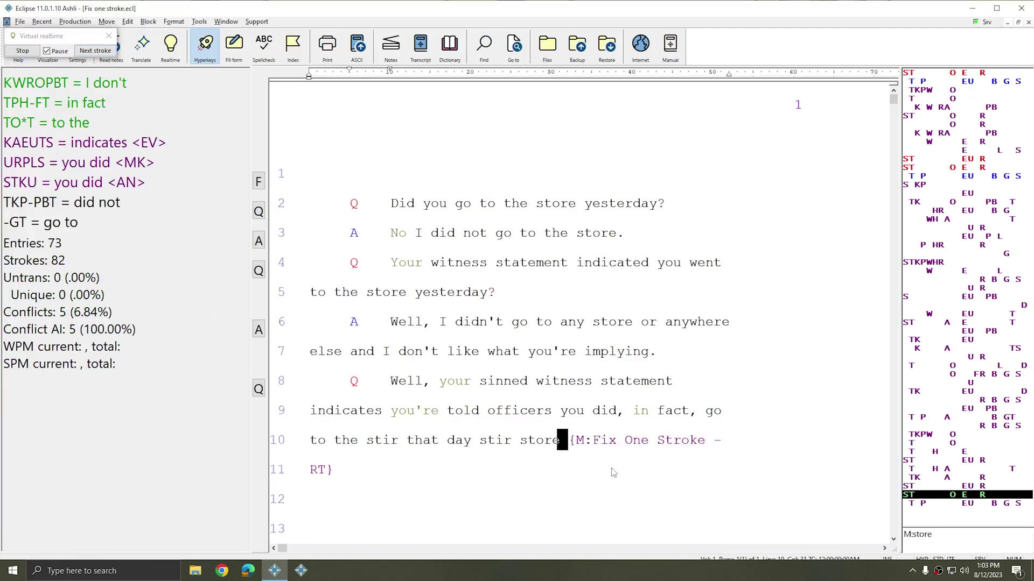
left_click(378, 442)
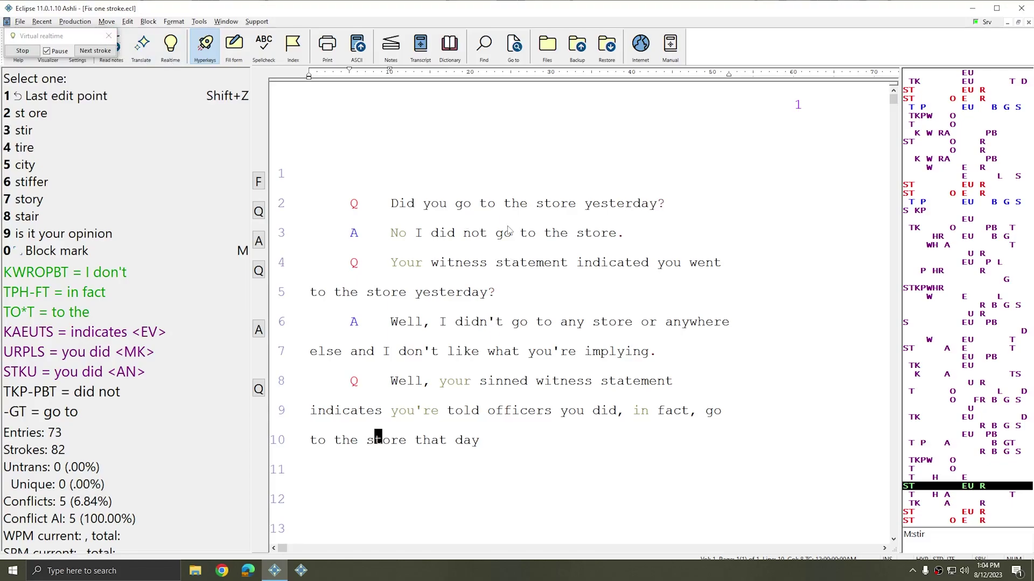
Step: End the virtual realtime session and open the dictionary definition for the stroke TPEUBGS
left_click(530, 293)
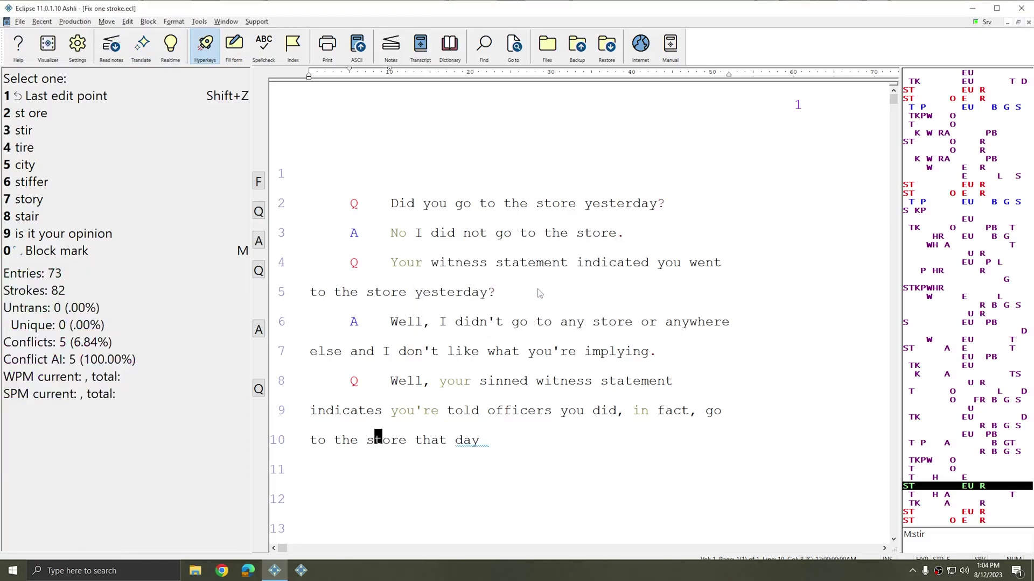
key("ctrl+shift+f")
type("tpeu")
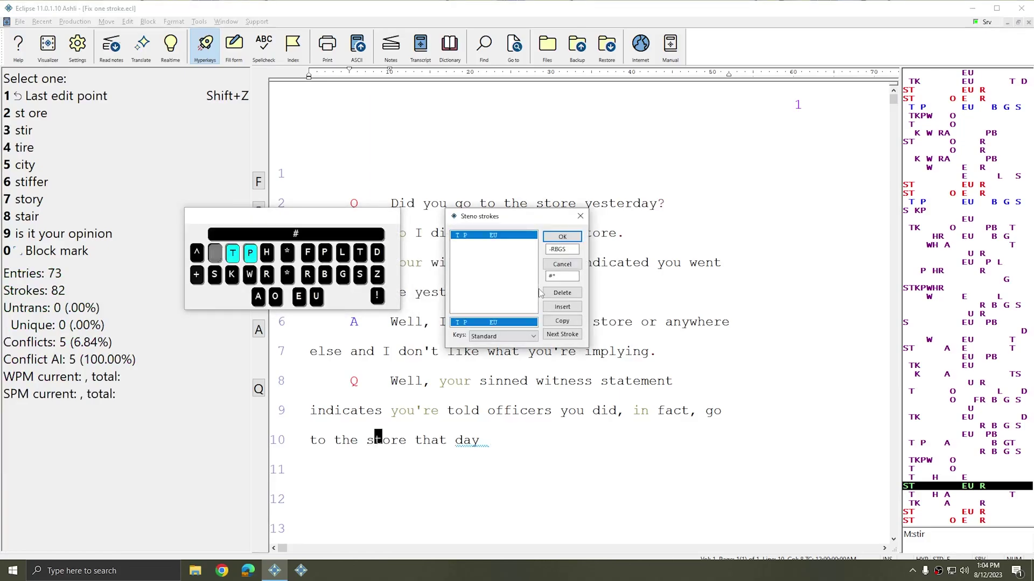
type("bgs")
key("Return")
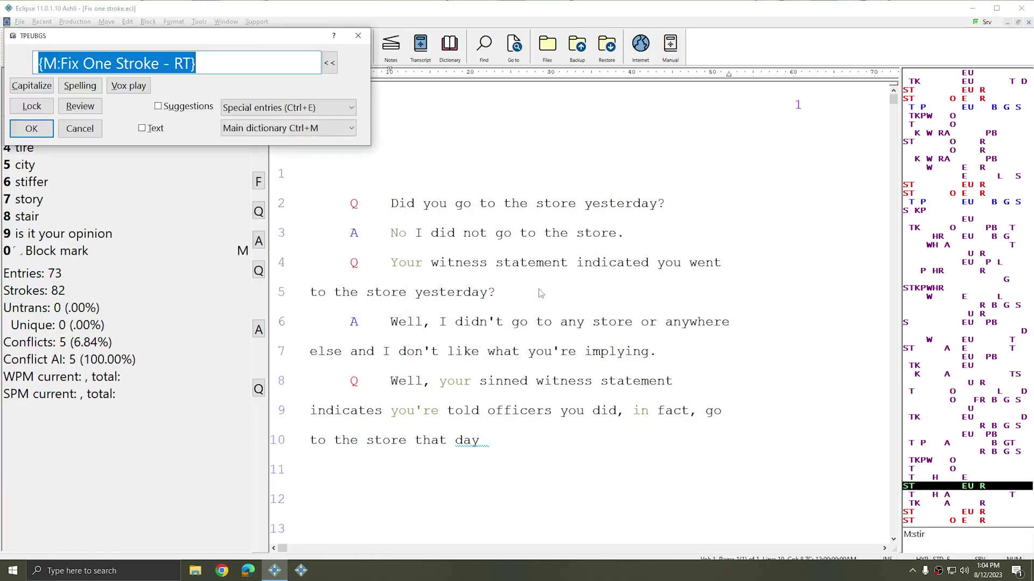
Step: Insert an Execute macro special entry for the "Fix One Stroke - RT" macro into the TPEUBGS definition
key("ctrl+e")
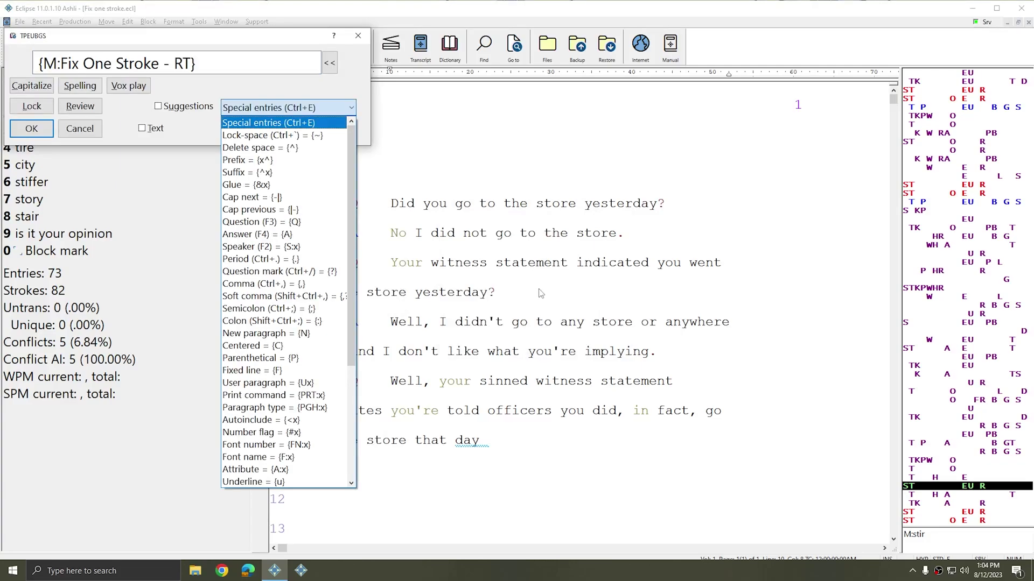
key("End")
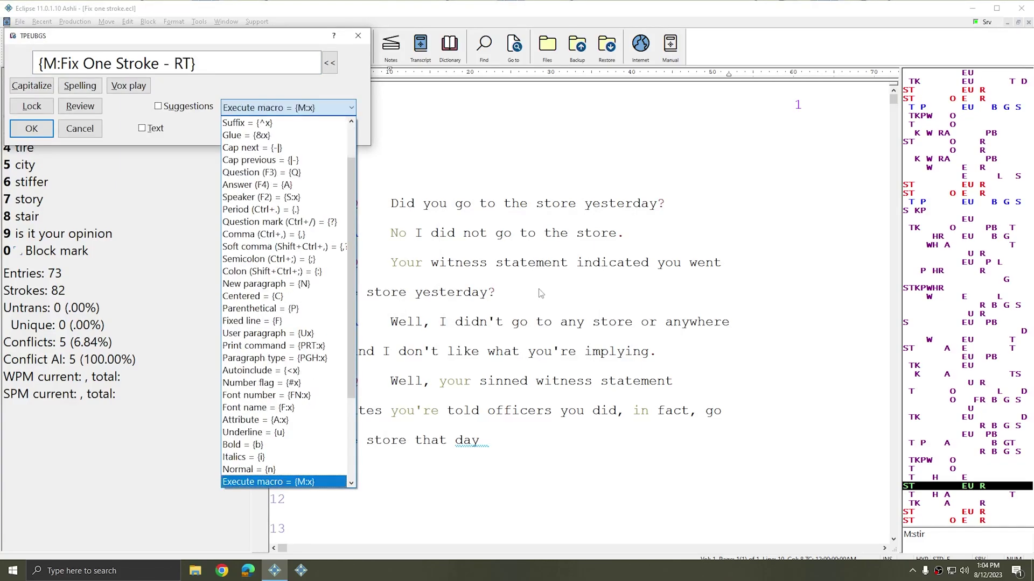
key("Return")
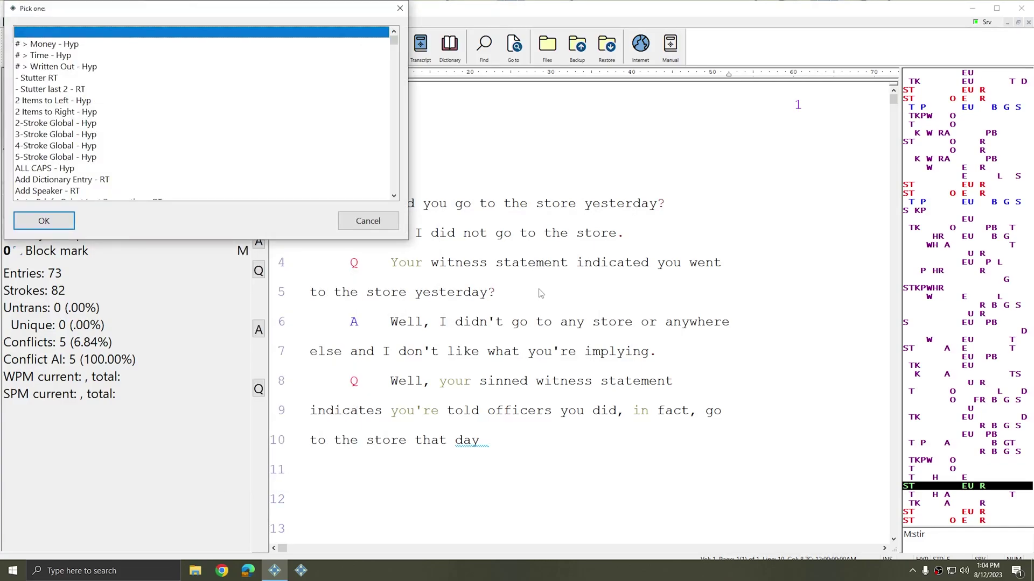
key("f")
scroll(111, 134, "down", 6)
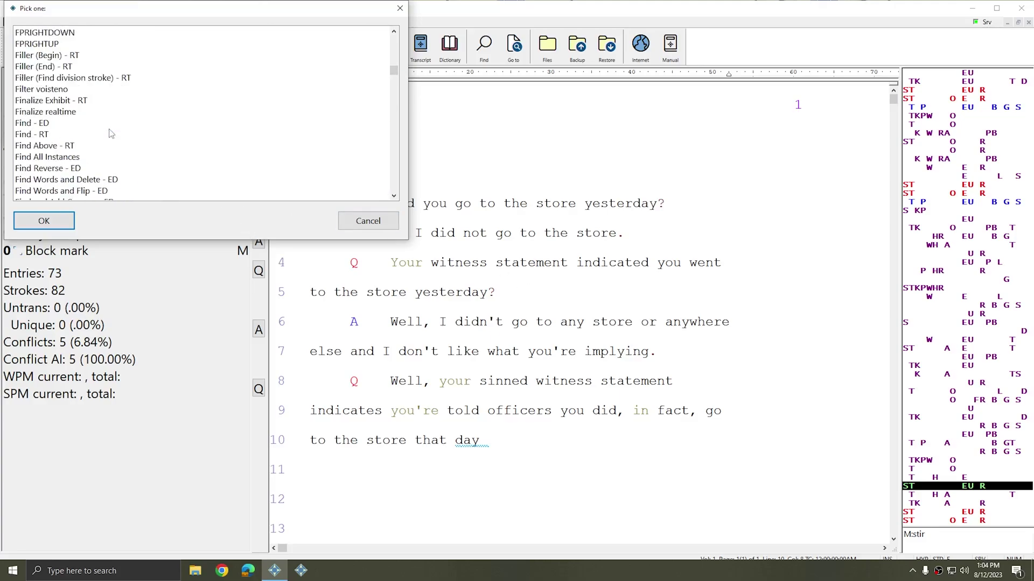
scroll(101, 118, "down", 3)
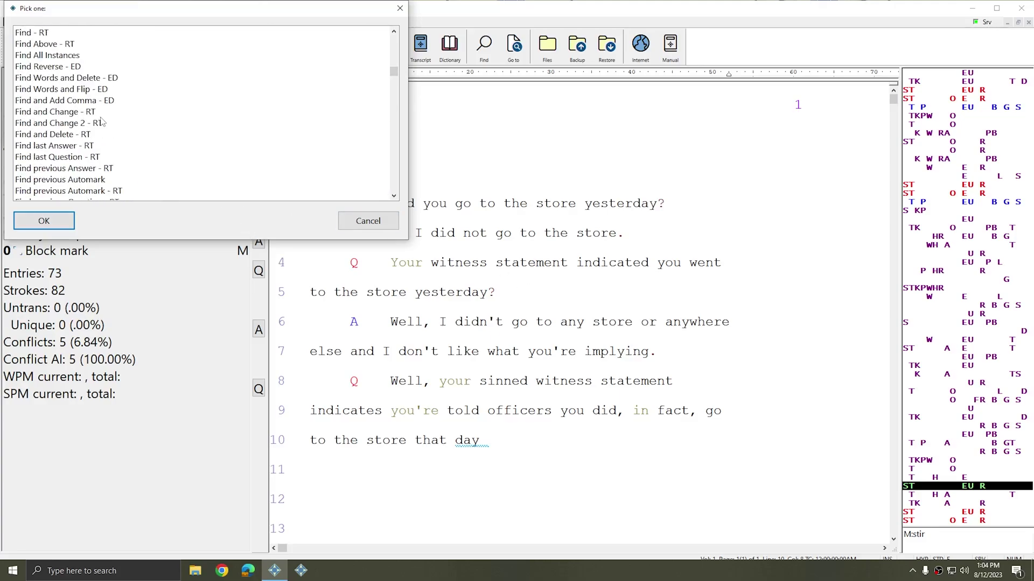
scroll(101, 122, "down", 3)
double_click(102, 123)
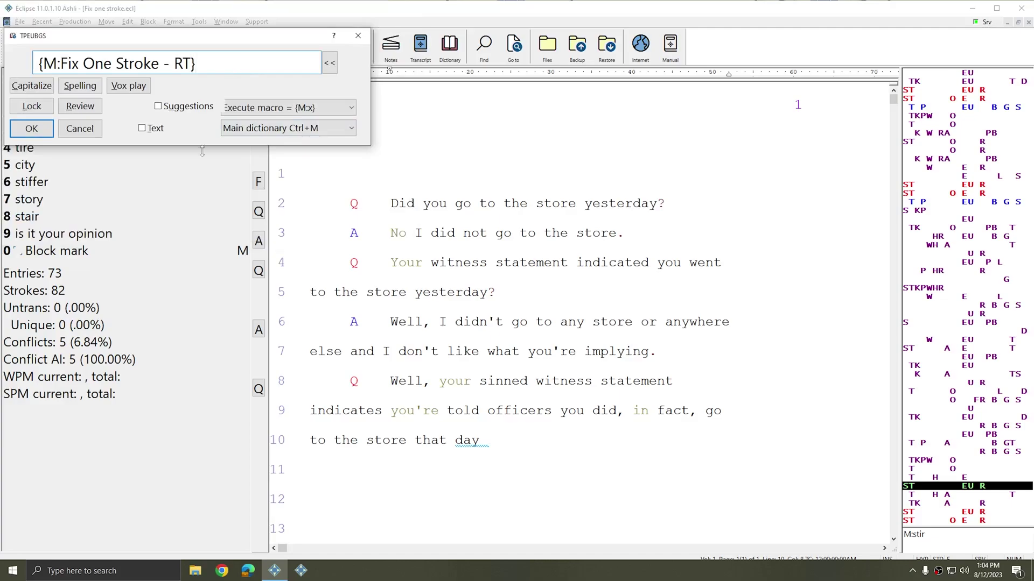